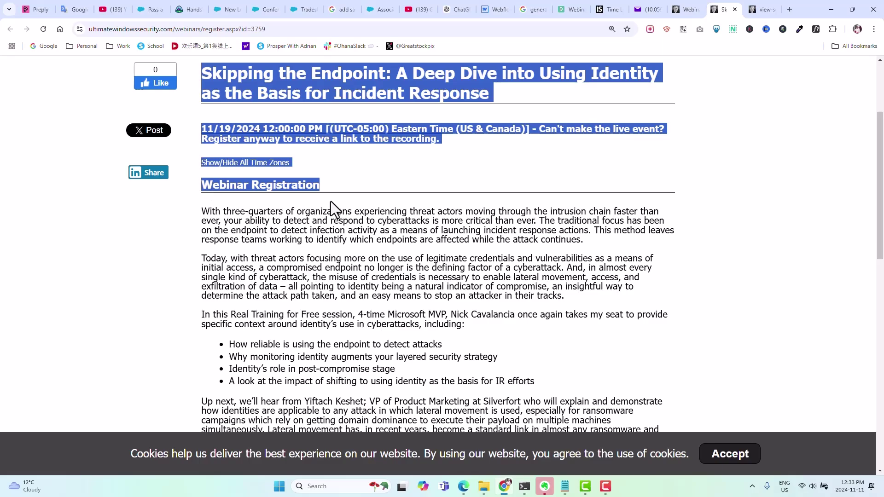
Clear the text selection on the webinar registration page and scroll down
{"action": "left_click", "coordinate": [331, 201]}
{"action": "scroll", "coordinate": [330, 200], "scroll_direction": "down", "scroll_amount": 6}
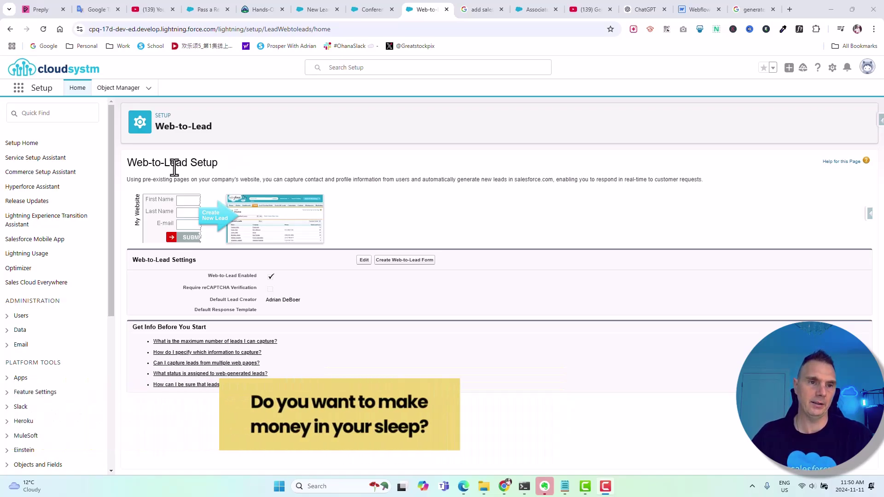
Find 'web' in Setup Quick Find and go to the Web-to-Lead settings
{"action": "left_click", "coordinate": [36, 116]}
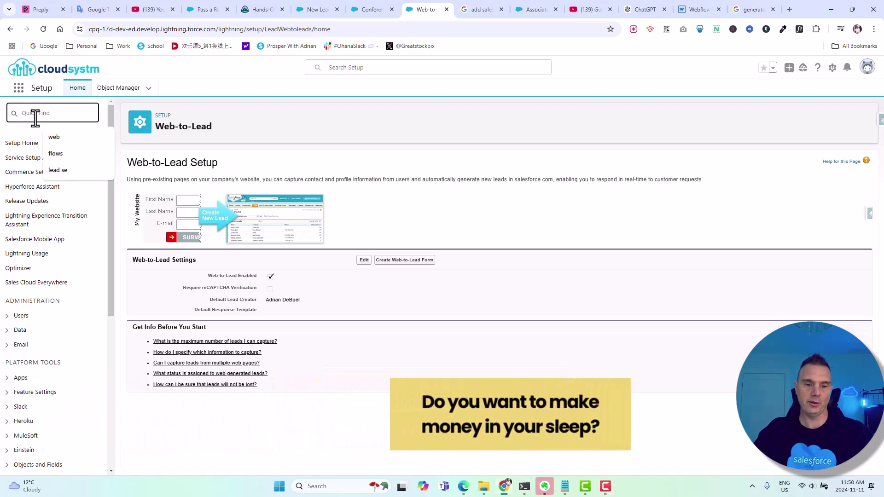
{"action": "type", "text": "web to"}
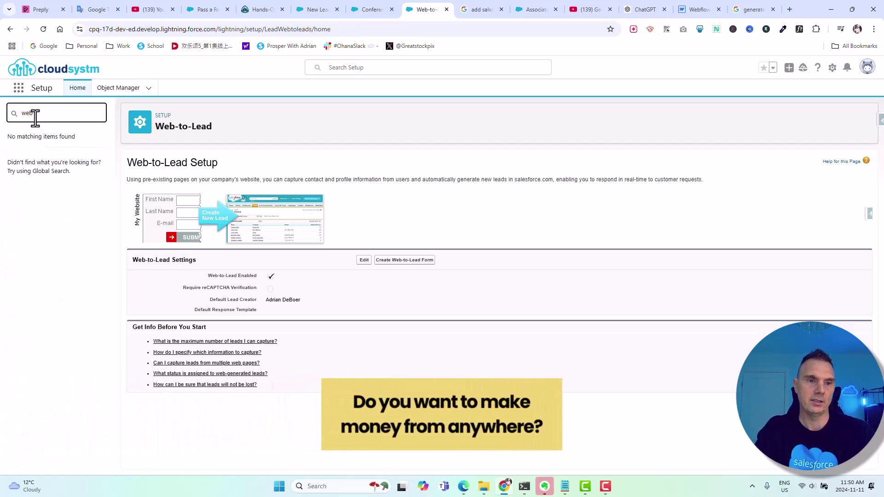
{"action": "key", "text": "BackSpace"}
{"action": "key", "text": "BackSpace"}
{"action": "key", "text": "BackSpace"}
{"action": "left_click", "coordinate": [168, 174]}
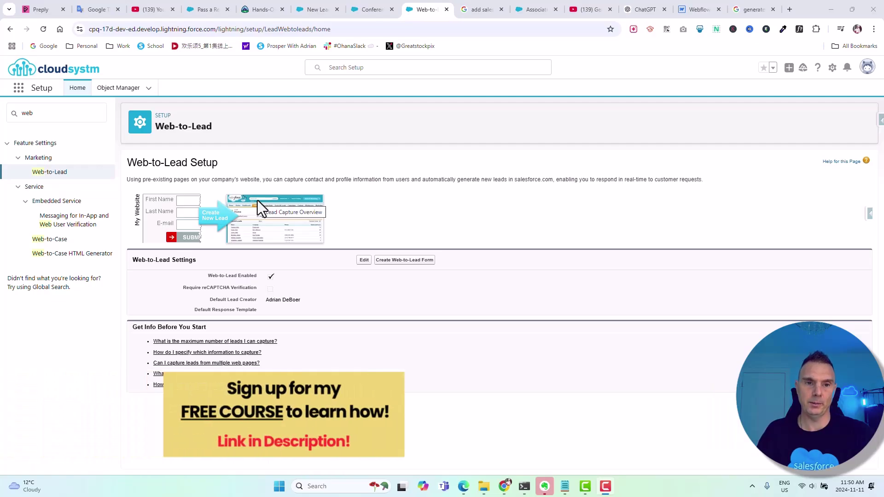
{"action": "left_click", "coordinate": [404, 260]}
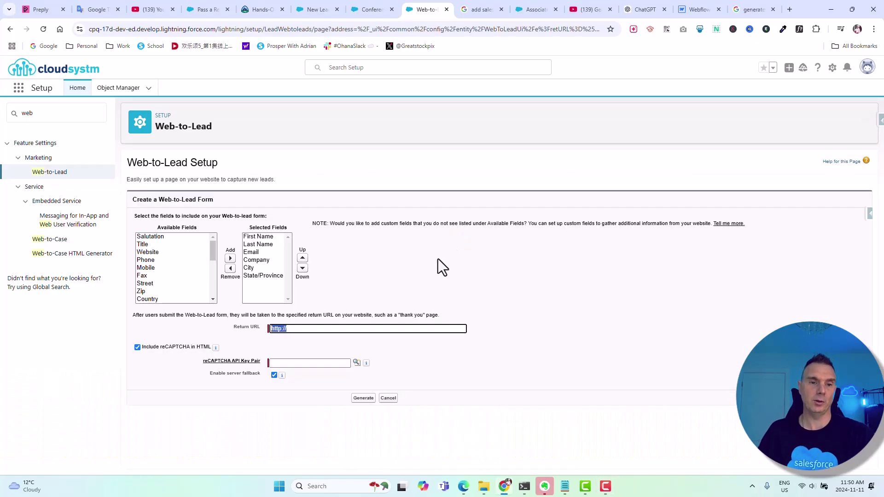
{"action": "left_click", "coordinate": [262, 275]}
{"action": "left_click", "coordinate": [229, 269]}
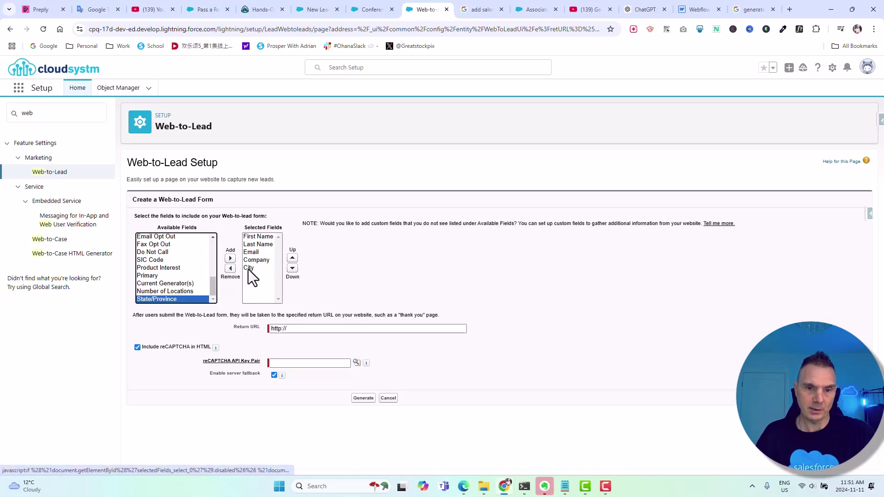
{"action": "left_click", "coordinate": [246, 268]}
{"action": "left_click", "coordinate": [230, 269]}
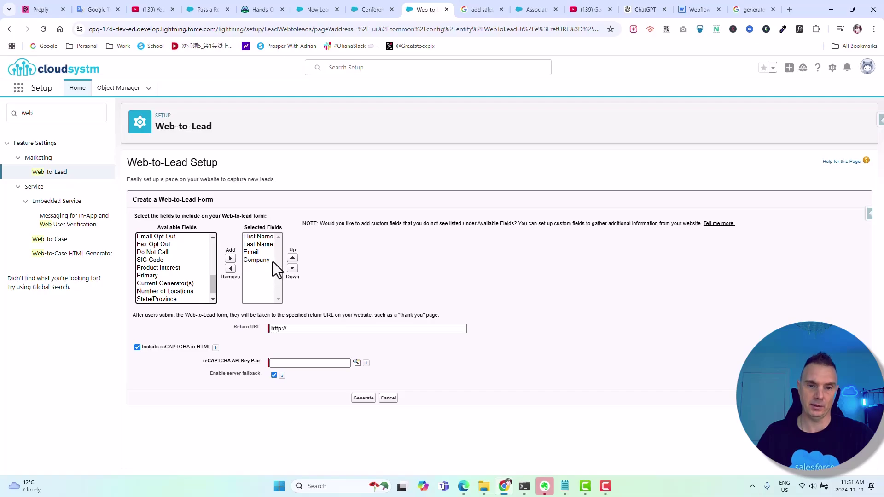
{"action": "left_click", "coordinate": [327, 328]}
{"action": "type", "text": "w"}
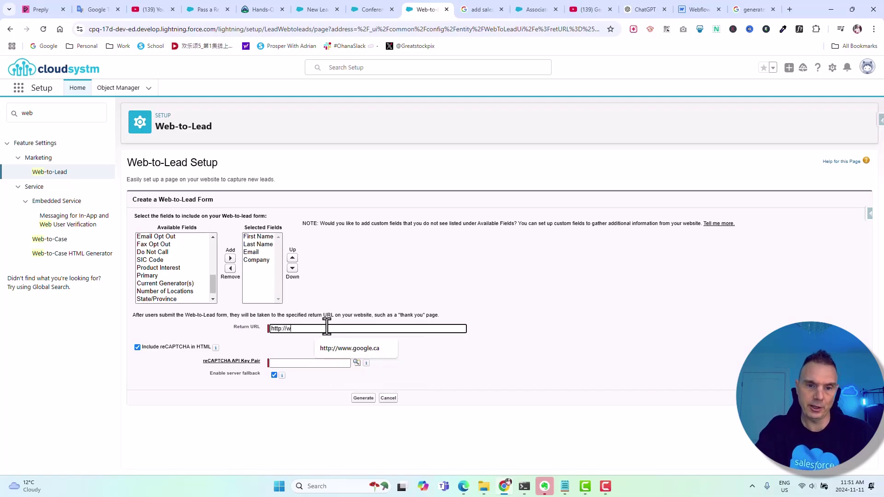
{"action": "type", "text": "ww.goo"}
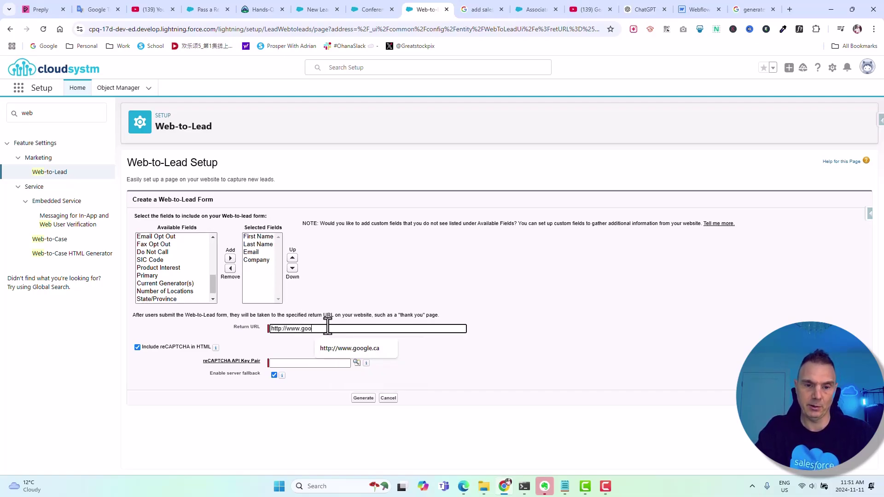
{"action": "type", "text": "gle.ca"}
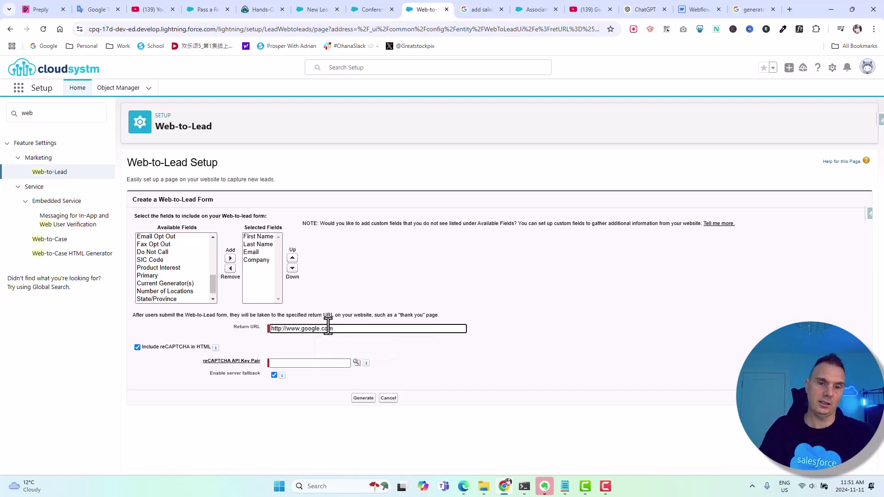
{"action": "left_click", "coordinate": [137, 347]}
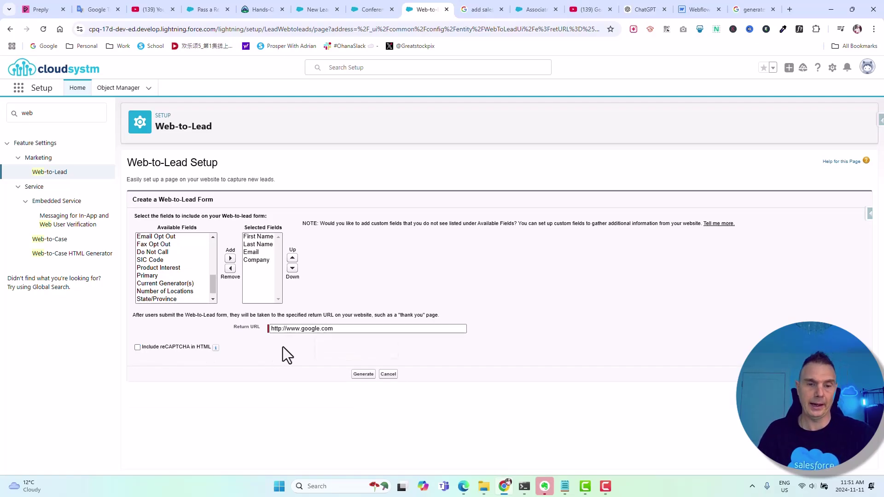
{"action": "left_click", "coordinate": [363, 375]}
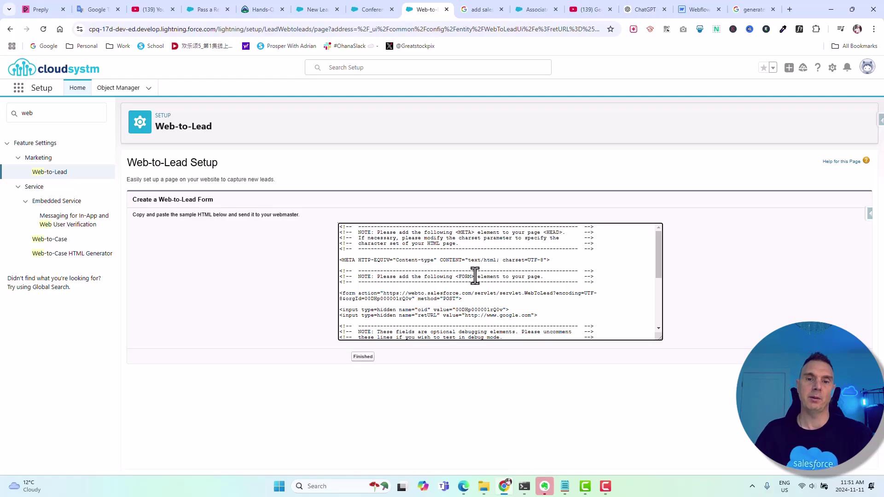
Select all of the generated Web-to-Lead HTML code
{"action": "key", "text": "ctrl+a"}
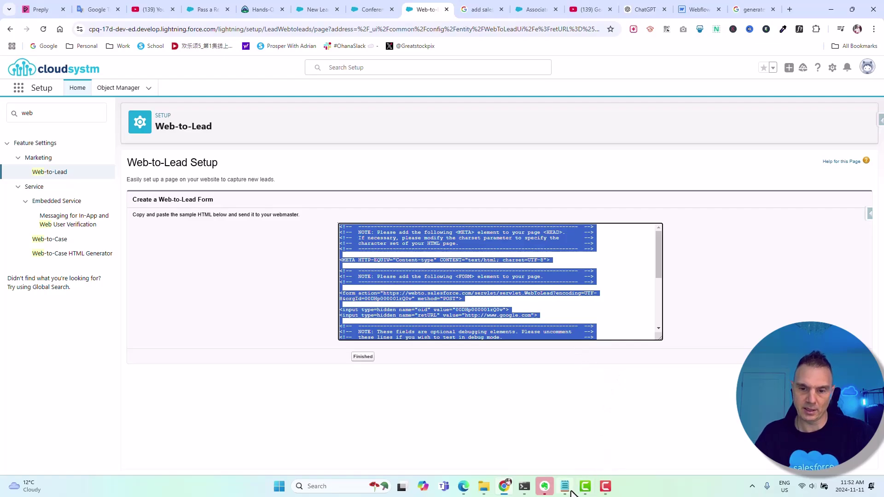
Paste the copied form HTML into a new Notepad tab
{"action": "mouse_move", "coordinate": [565, 487]}
{"action": "left_click", "coordinate": [570, 467]}
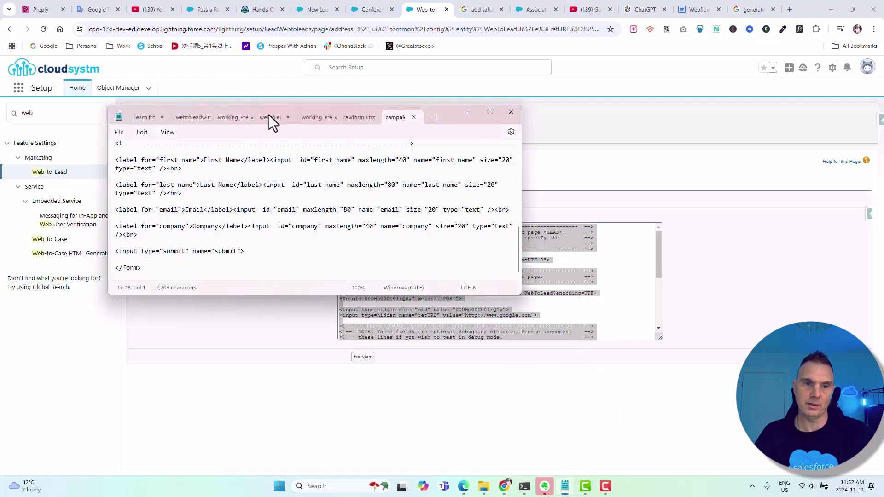
{"action": "left_click", "coordinate": [117, 133]}
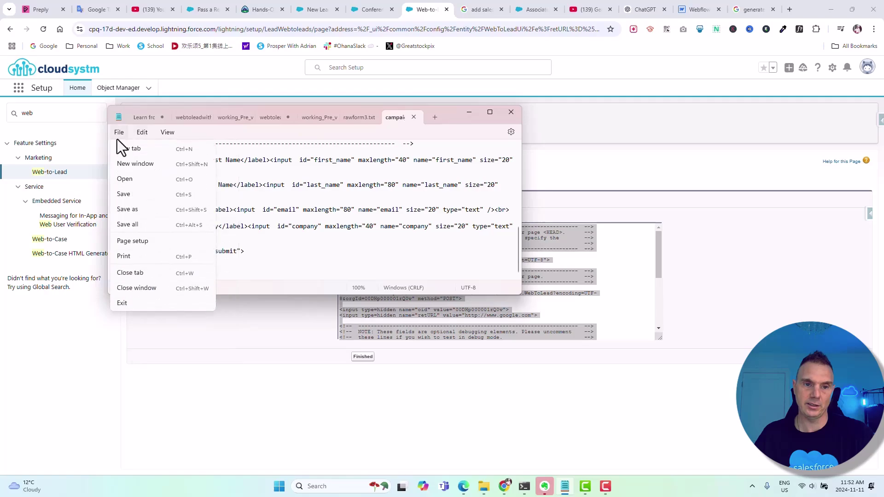
{"action": "left_click", "coordinate": [123, 148]}
{"action": "key", "text": "ctrl+v"}
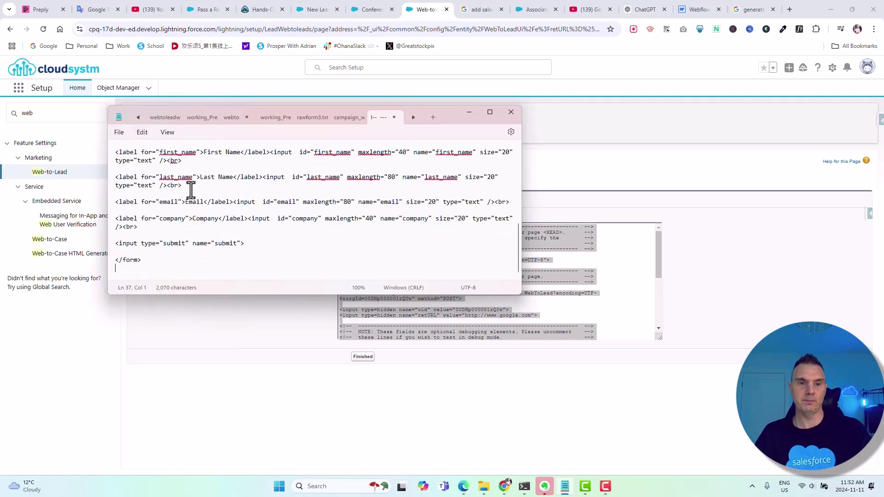
{"action": "scroll", "coordinate": [301, 216], "scroll_direction": "up", "scroll_amount": 12}
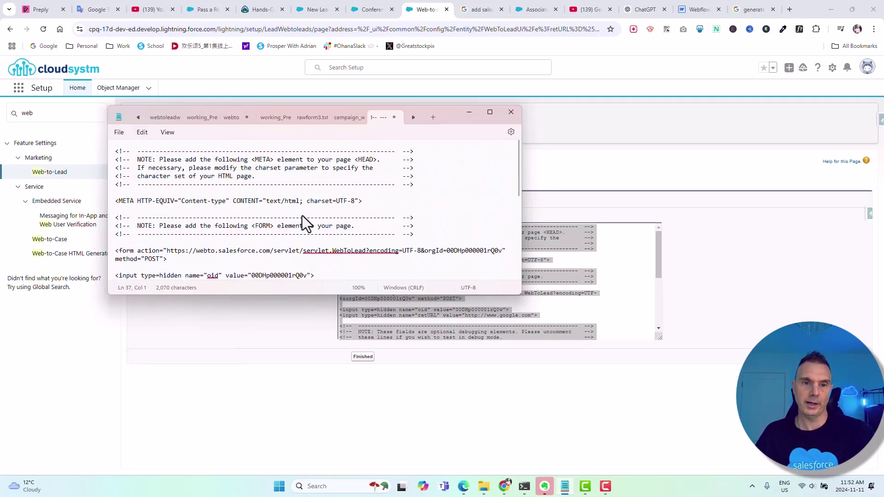
Save the code as tradeshow_form.html
{"action": "left_click", "coordinate": [118, 134]}
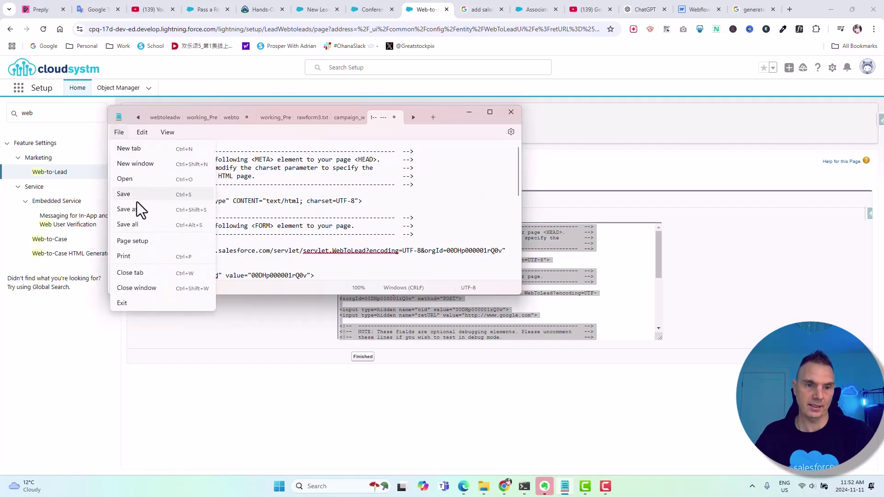
{"action": "left_click", "coordinate": [174, 208]}
{"action": "type", "text": "traedes"}
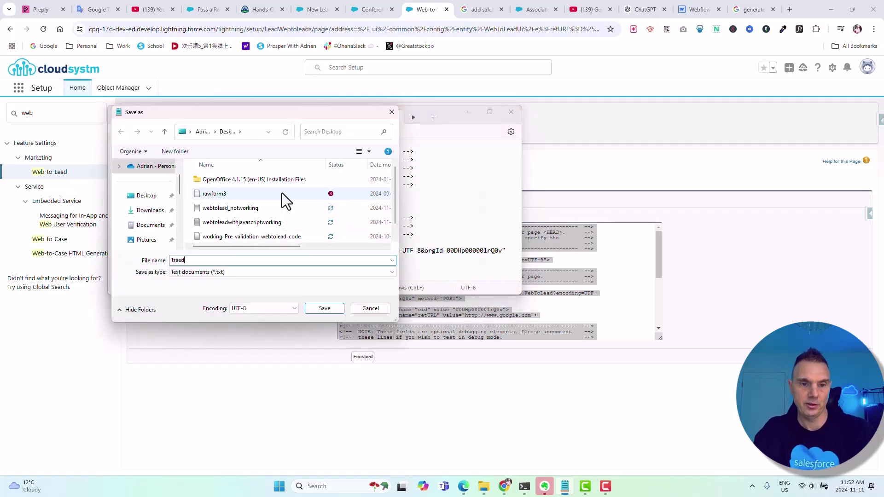
{"action": "key", "text": "BackSpace"}
{"action": "key", "text": "BackSpace"}
{"action": "key", "text": "BackSpace"}
{"action": "key", "text": "BackSpace"}
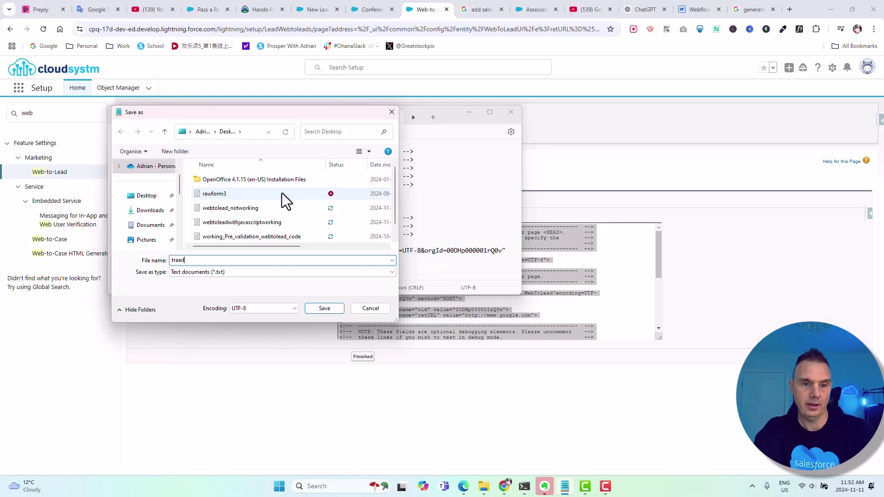
{"action": "type", "text": "deshow"}
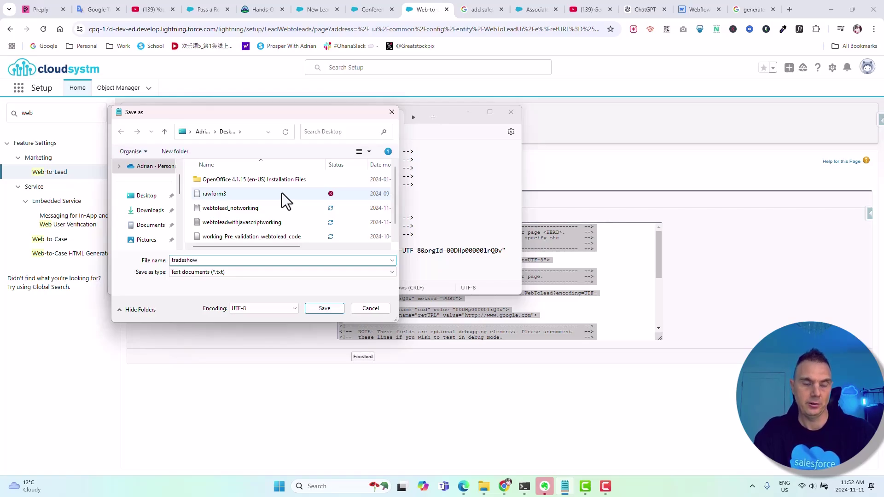
{"action": "type", "text": "_form"}
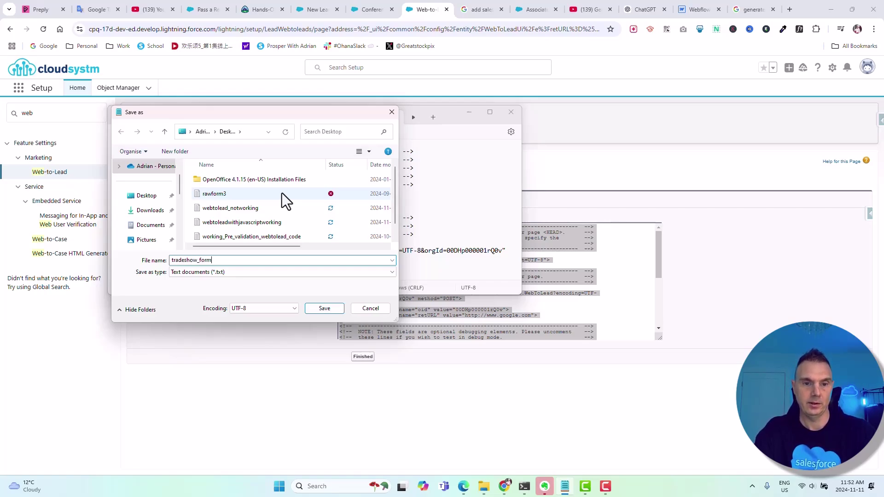
{"action": "type", "text": ".html"}
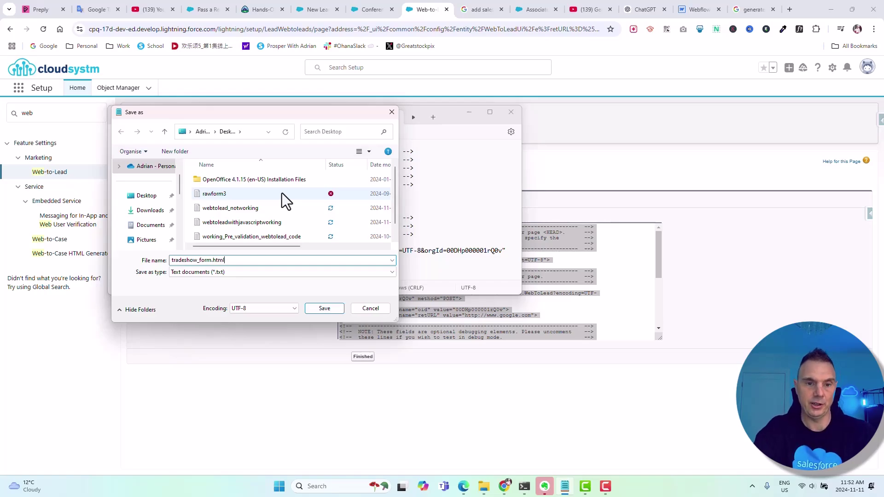
{"action": "left_click", "coordinate": [323, 310]}
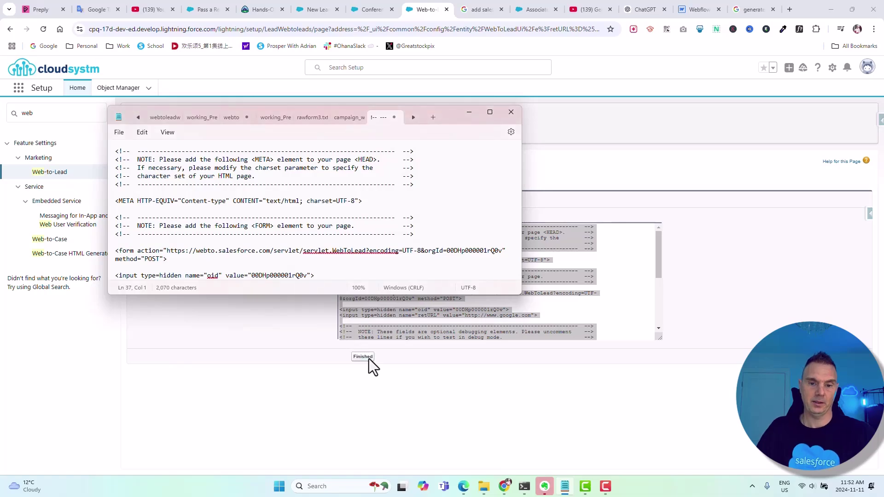
Open tradeshow_form.html from the Desktop folder in the browser
{"action": "left_click", "coordinate": [483, 486]}
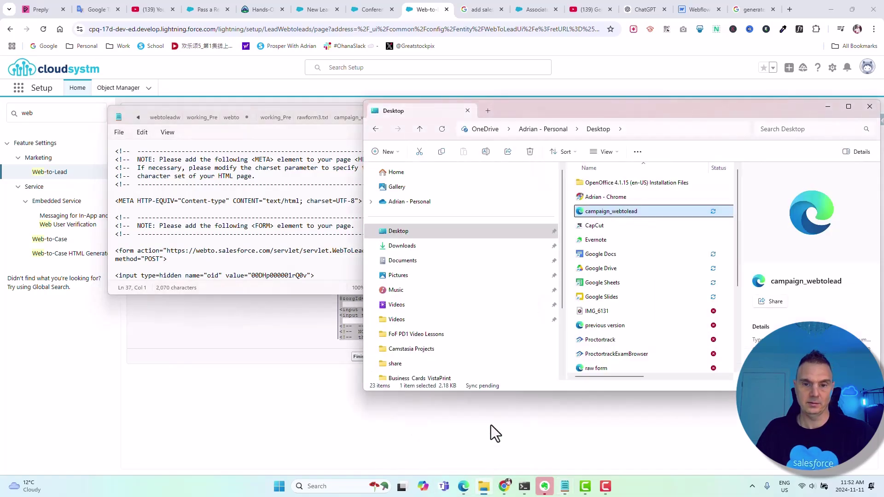
{"action": "left_click", "coordinate": [404, 230]}
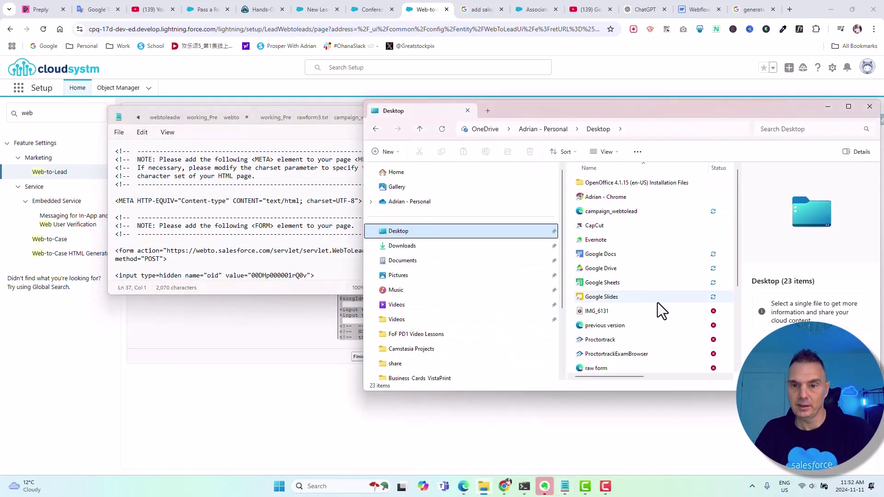
{"action": "scroll", "coordinate": [660, 301], "scroll_direction": "down", "scroll_amount": 2}
{"action": "scroll", "coordinate": [645, 297], "scroll_direction": "down", "scroll_amount": 1}
{"action": "double_click", "coordinate": [620, 297]}
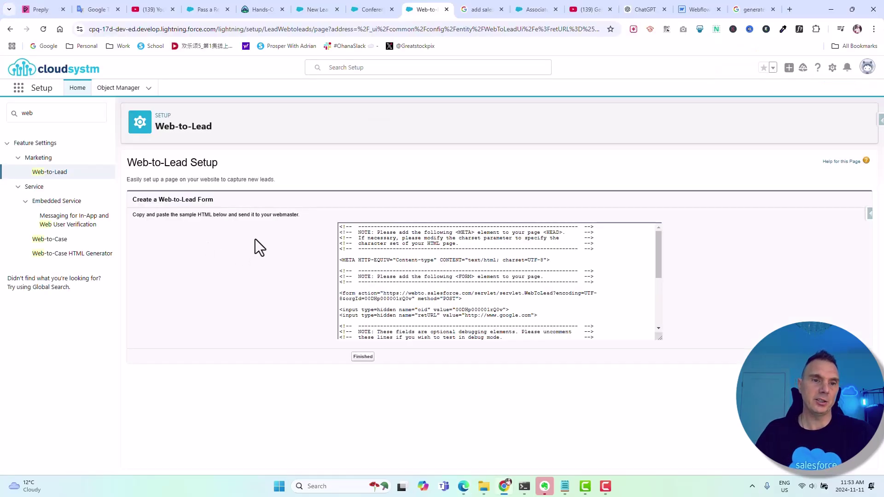
Go to the Campaigns list via the app launcher search 'cam'
{"action": "left_click", "coordinate": [19, 89]}
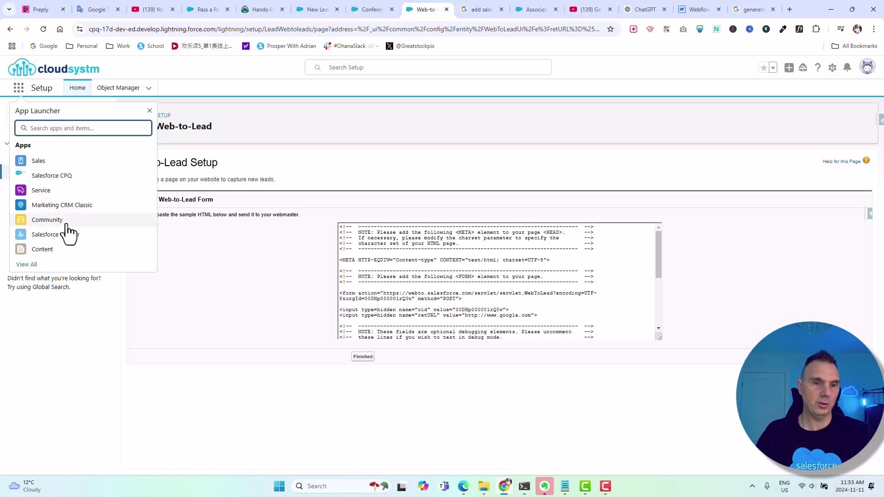
{"action": "type", "text": "cam"}
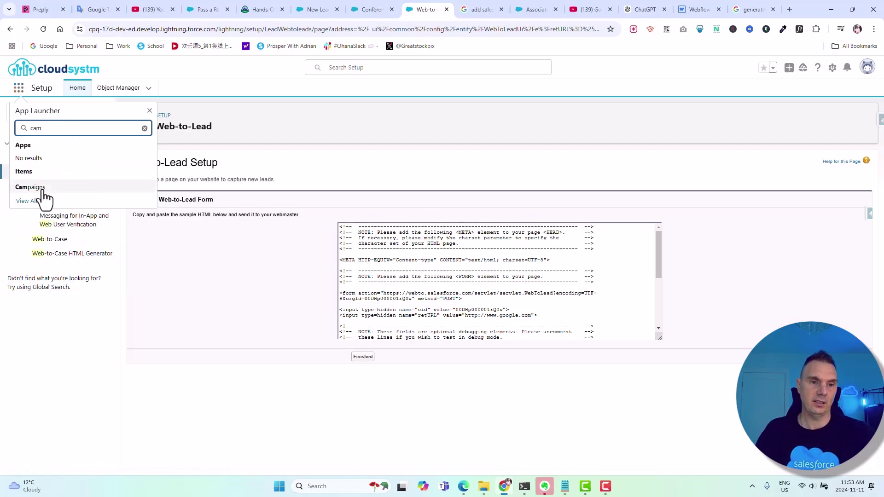
{"action": "left_click", "coordinate": [36, 189]}
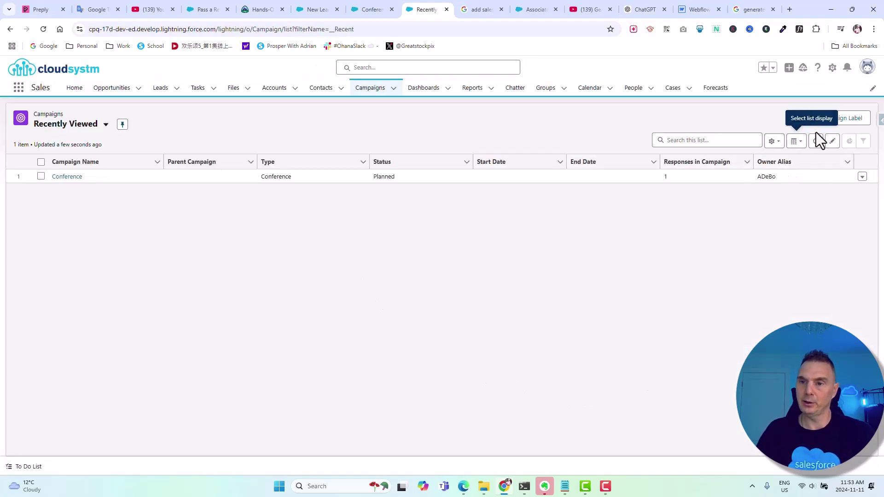
Create an active campaign named Tradeshow with type Trade Show and save it
{"action": "left_click", "coordinate": [805, 120]}
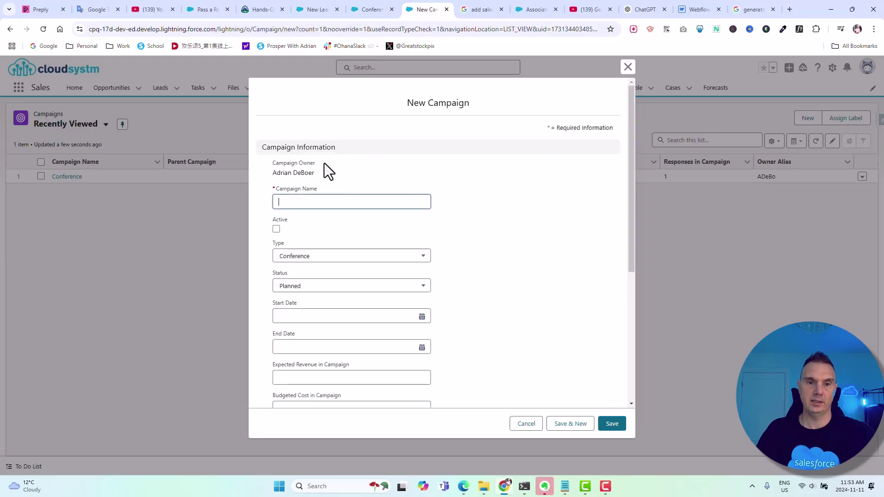
{"action": "type", "text": "Tradeshow"}
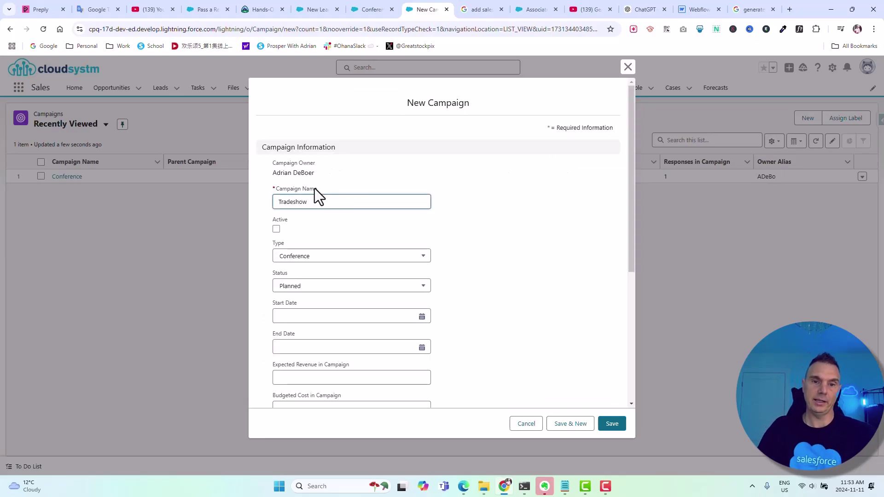
{"action": "left_click", "coordinate": [275, 229]}
{"action": "left_click", "coordinate": [315, 257]}
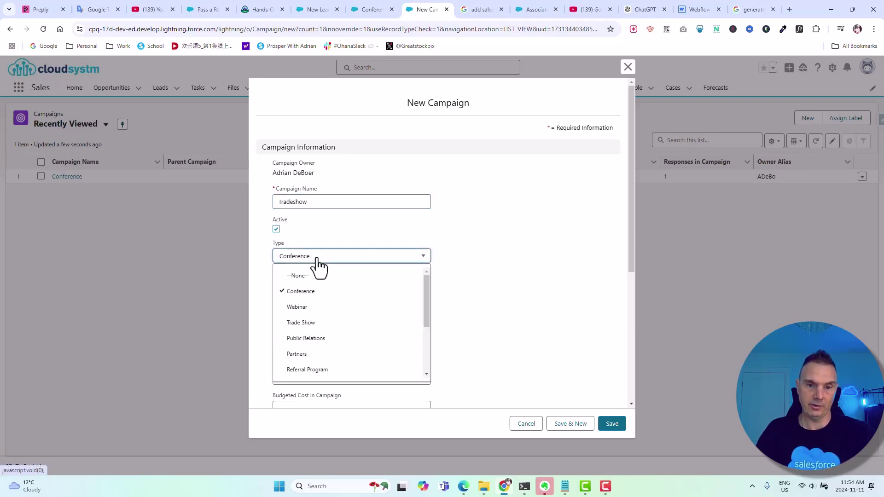
{"action": "left_click", "coordinate": [311, 323]}
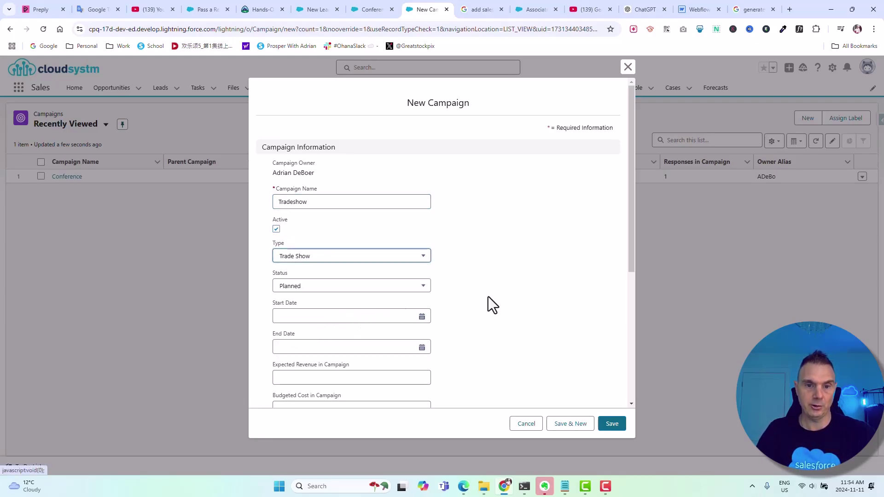
{"action": "scroll", "coordinate": [498, 296], "scroll_direction": "down", "scroll_amount": 3}
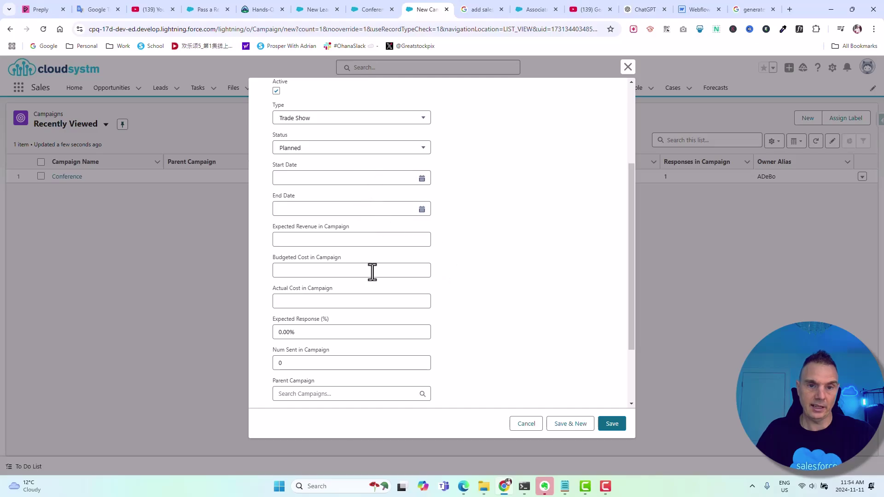
{"action": "scroll", "coordinate": [396, 235], "scroll_direction": "down", "scroll_amount": 2}
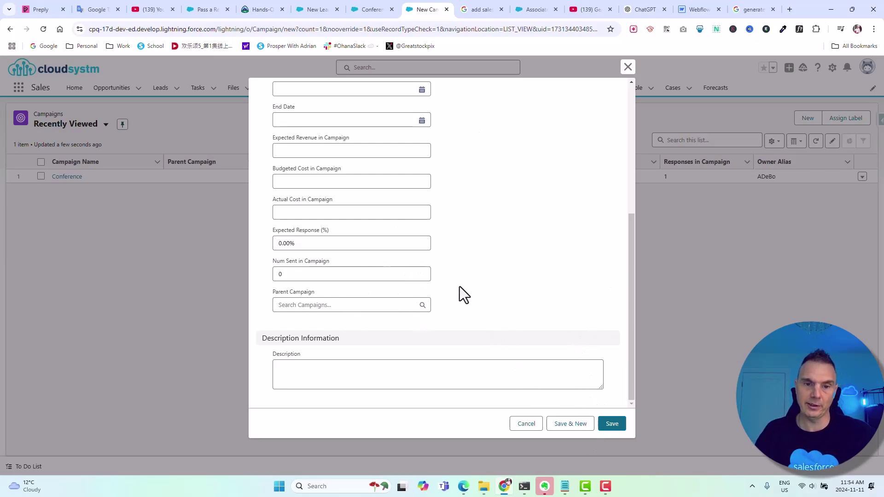
{"action": "left_click", "coordinate": [612, 423]}
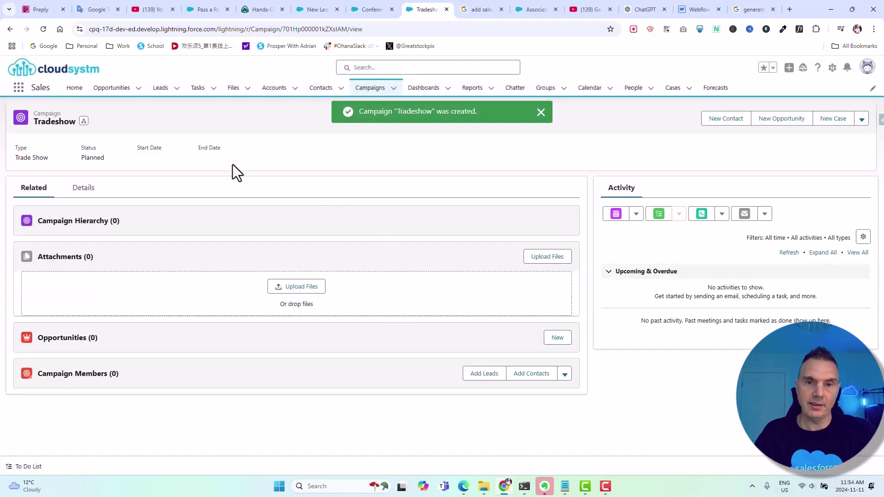
Select the Tradeshow campaign ID in the address bar, then view the Web-to-Lead campaign help article
{"action": "left_click", "coordinate": [342, 29]}
{"action": "left_click", "coordinate": [346, 29]}
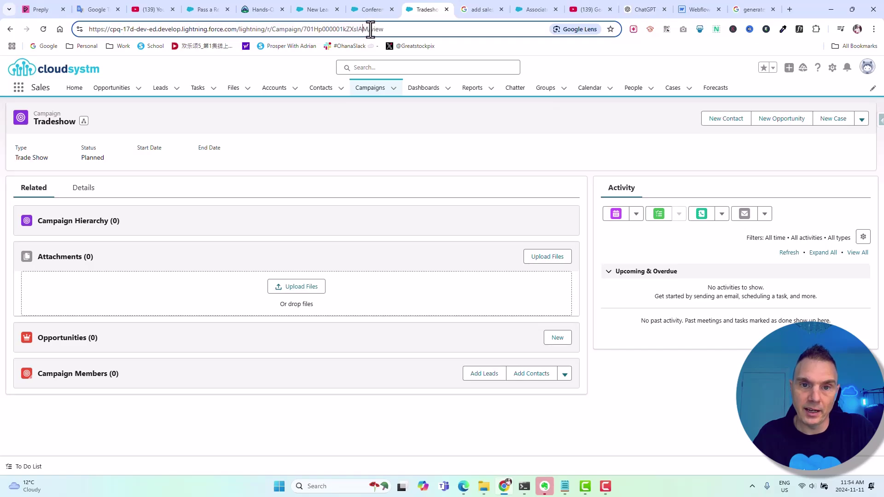
{"action": "left_click_drag", "start_coordinate": [367, 30], "coordinate": [304, 26]}
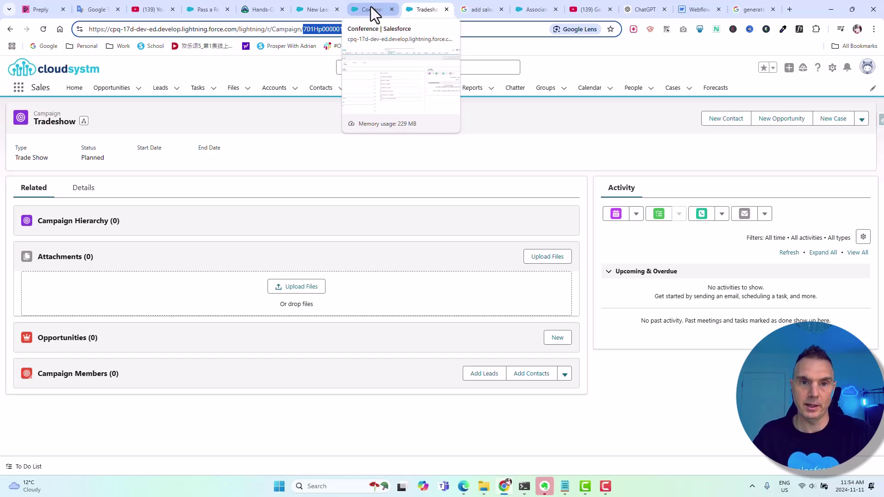
{"action": "left_click", "coordinate": [316, 3]}
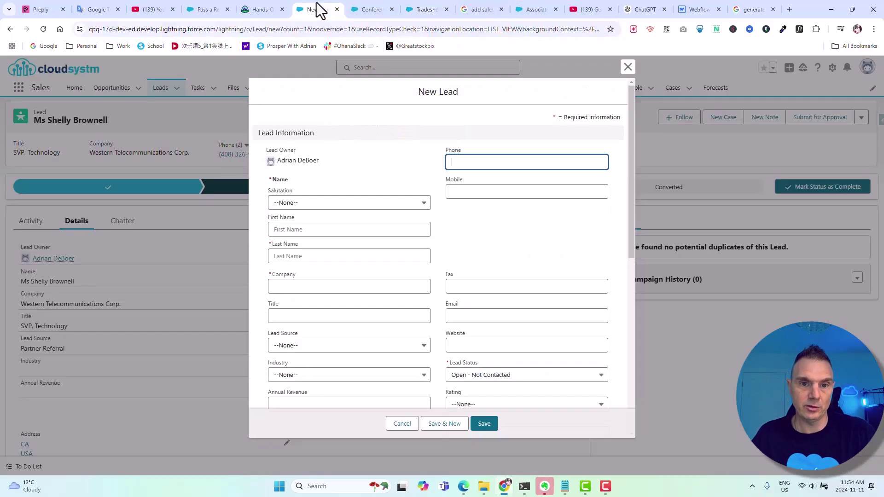
{"action": "left_click", "coordinate": [532, 7]}
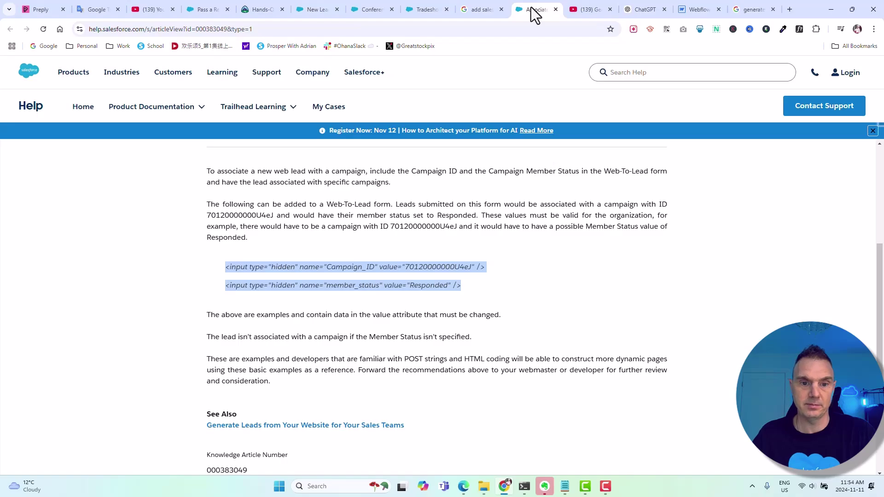
Select the article's hidden Campaign_ID and member_status code lines, then bring tradeshow_form.html in Notepad forward
{"action": "left_click", "coordinate": [520, 202]}
{"action": "scroll", "coordinate": [523, 212], "scroll_direction": "up", "scroll_amount": 4}
{"action": "scroll", "coordinate": [524, 211], "scroll_direction": "up", "scroll_amount": 1}
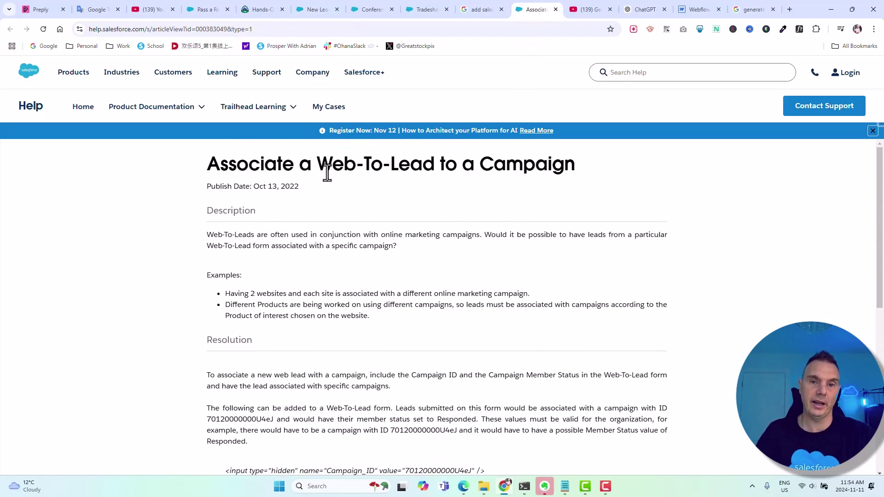
{"action": "scroll", "coordinate": [468, 268], "scroll_direction": "down", "scroll_amount": 5}
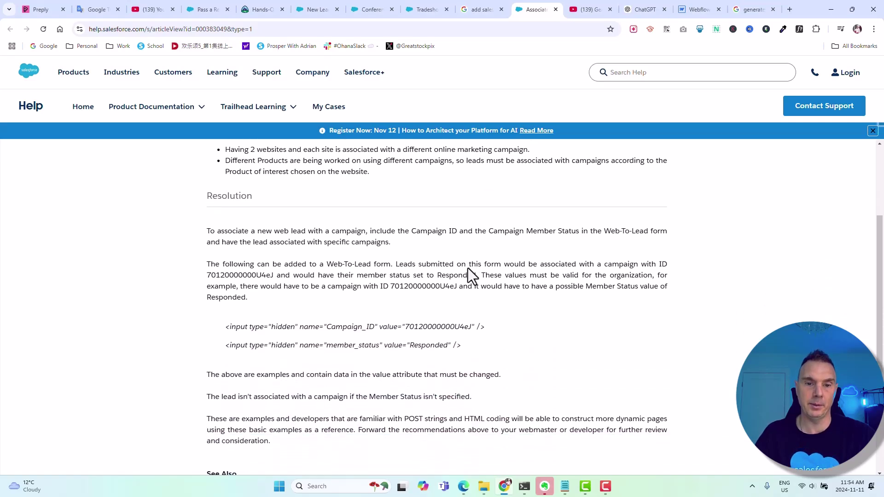
{"action": "left_click_drag", "start_coordinate": [458, 260], "coordinate": [222, 241]}
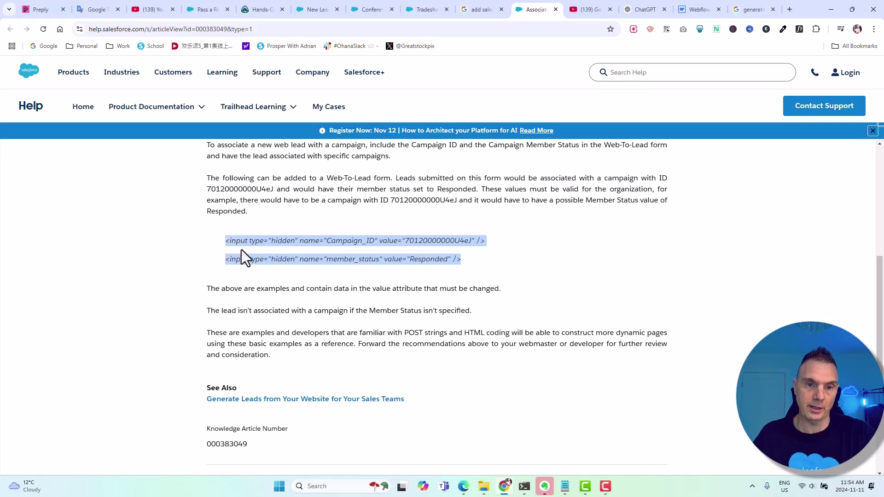
{"action": "left_click", "coordinate": [461, 251]}
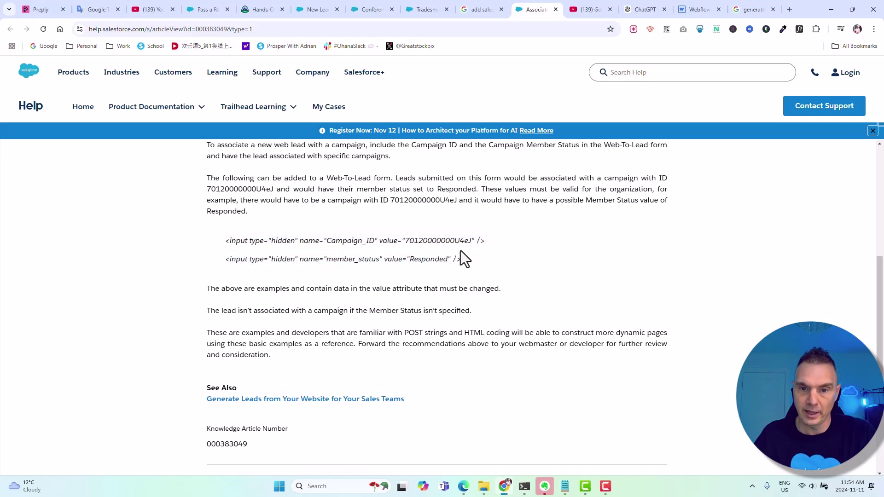
{"action": "left_click_drag", "start_coordinate": [470, 239], "coordinate": [416, 239]}
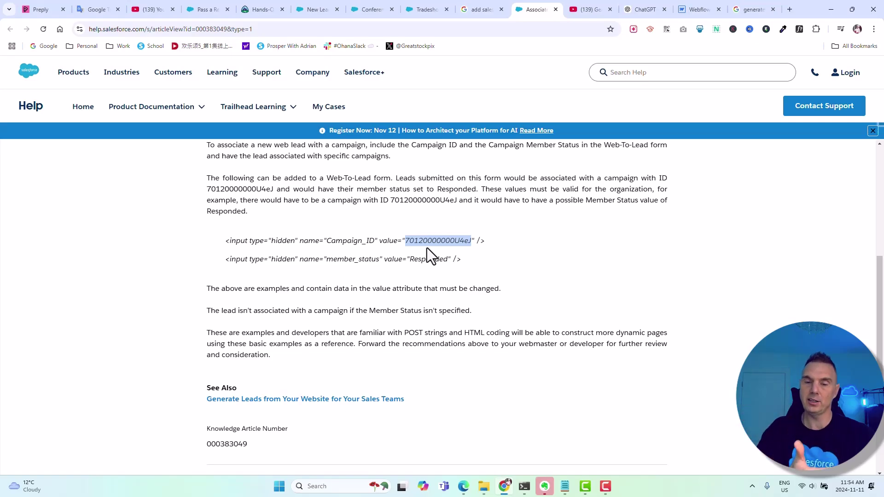
{"action": "left_click", "coordinate": [485, 264]}
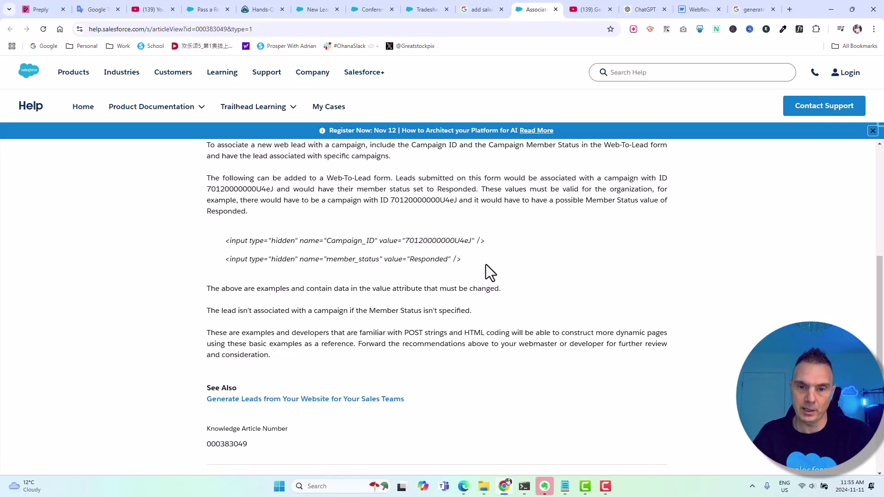
{"action": "left_click_drag", "start_coordinate": [485, 264], "coordinate": [223, 243]}
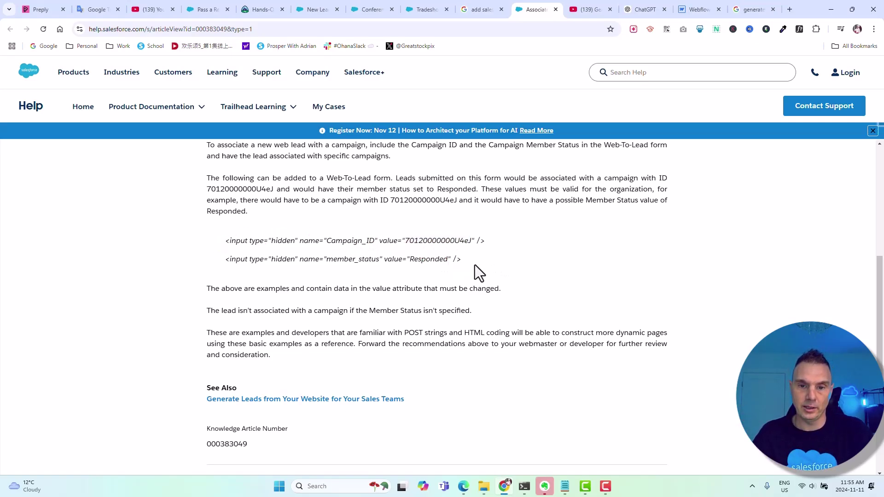
{"action": "left_click_drag", "start_coordinate": [462, 260], "coordinate": [225, 238]}
{"action": "key", "text": "ctrl+c"}
{"action": "mouse_move", "coordinate": [565, 484]}
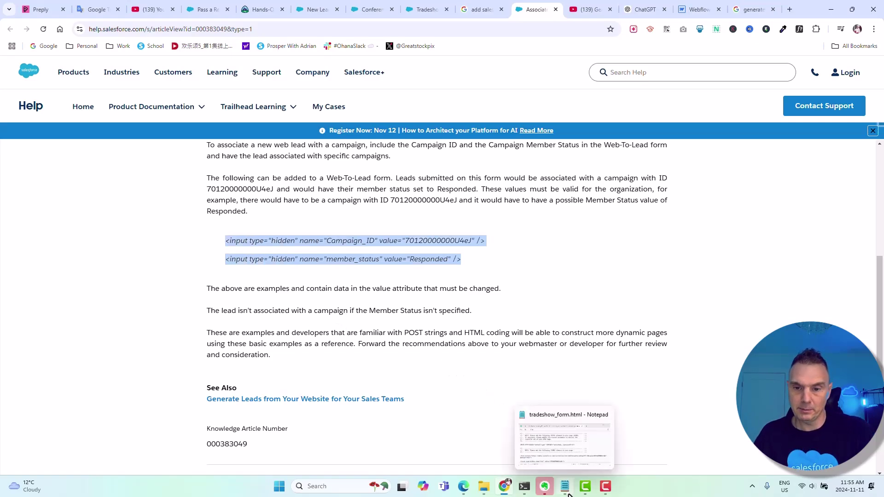
{"action": "left_click", "coordinate": [582, 465]}
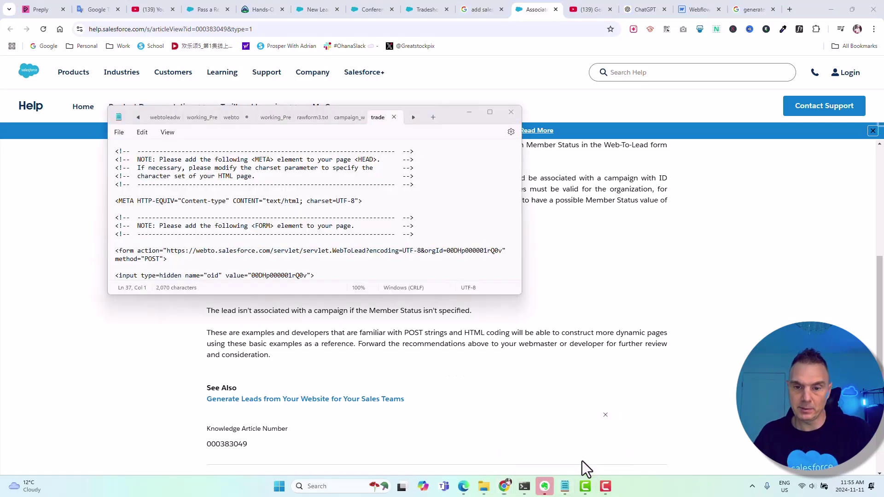
Insert the hidden Campaign_ID and member_status inputs after the retURL line, removing the blank line
{"action": "left_click", "coordinate": [489, 112]}
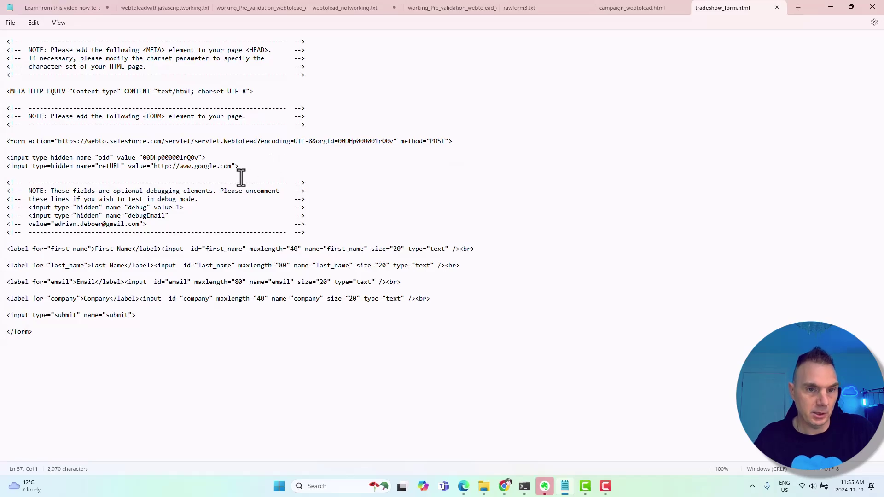
{"action": "left_click", "coordinate": [255, 166]}
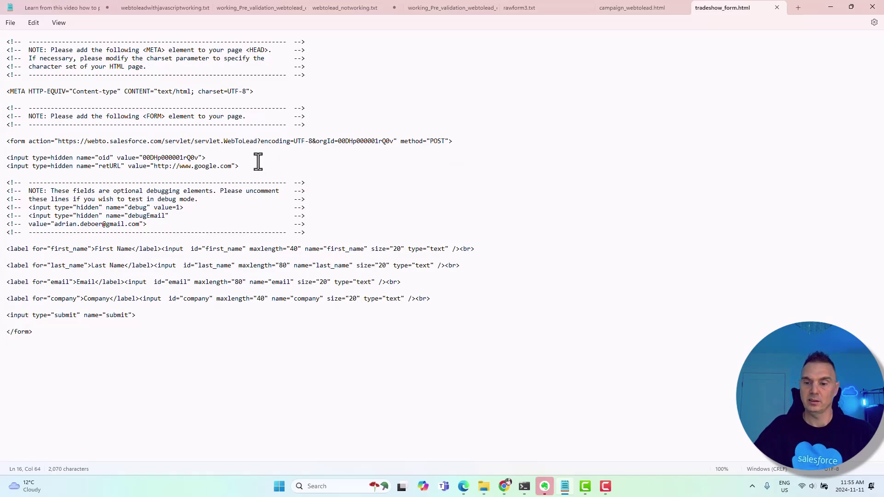
{"action": "key", "text": "ctrl+v"}
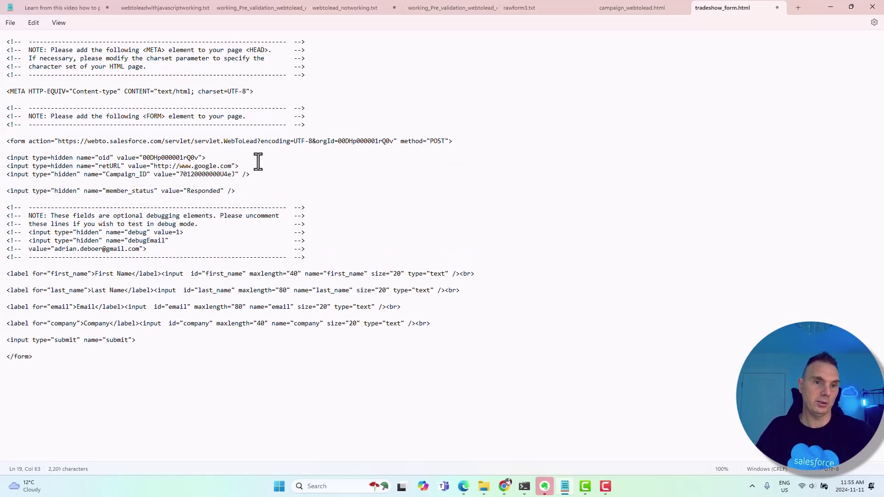
{"action": "left_click", "coordinate": [79, 180]}
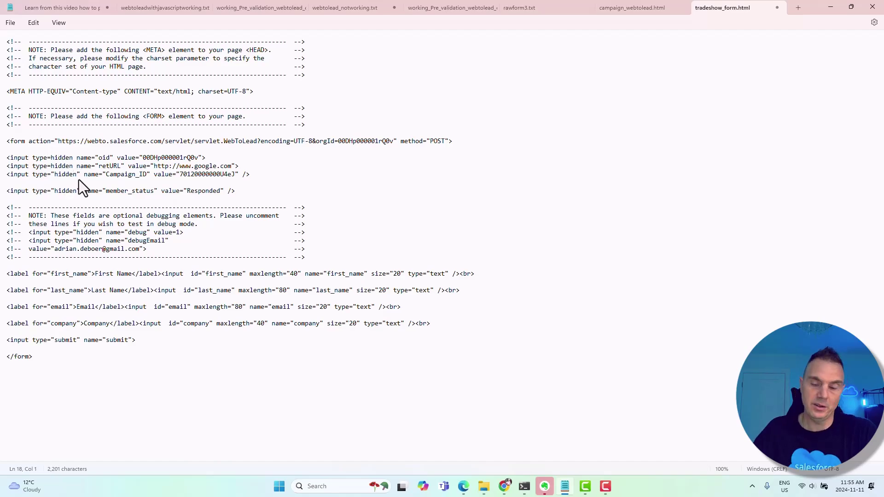
{"action": "key", "text": "Delete"}
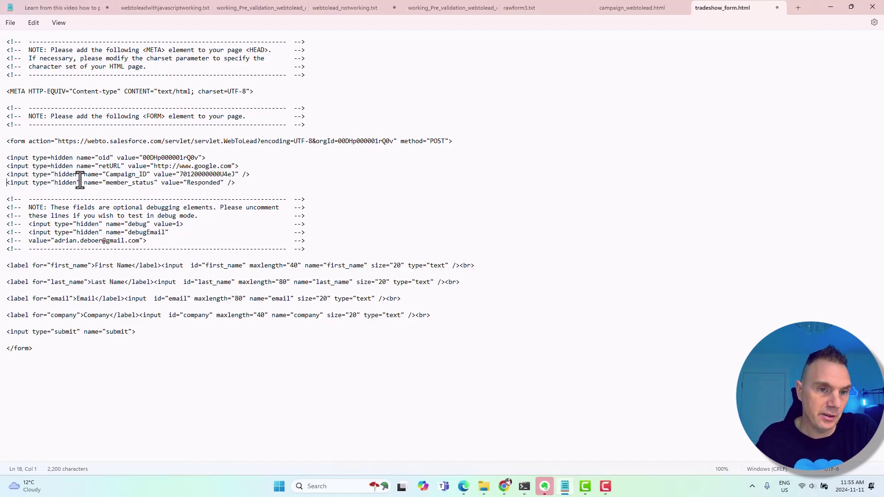
{"action": "double_click", "coordinate": [54, 173]}
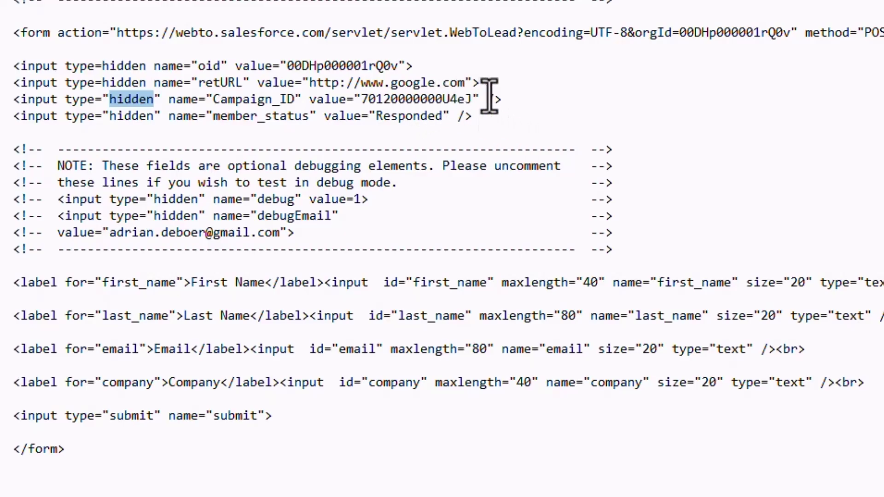
{"action": "left_click_drag", "start_coordinate": [475, 99], "coordinate": [368, 100]}
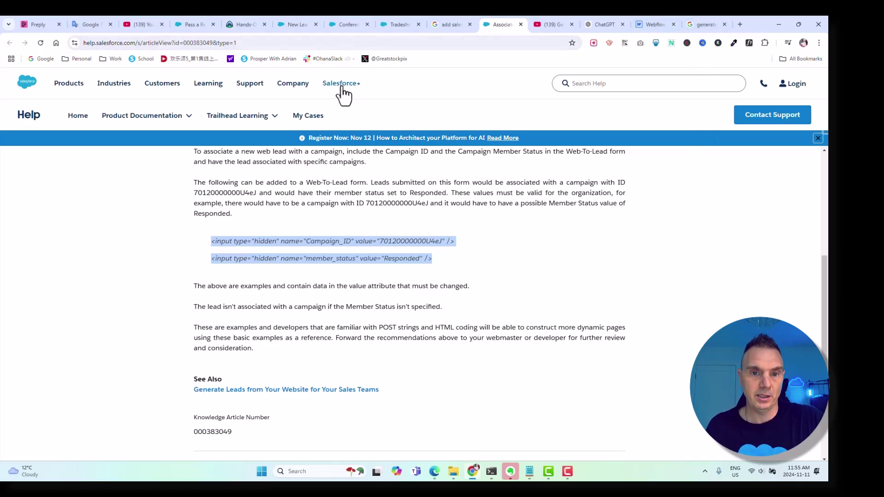
Copy the ID from the Tradeshow campaign page
{"action": "left_click", "coordinate": [351, 23]}
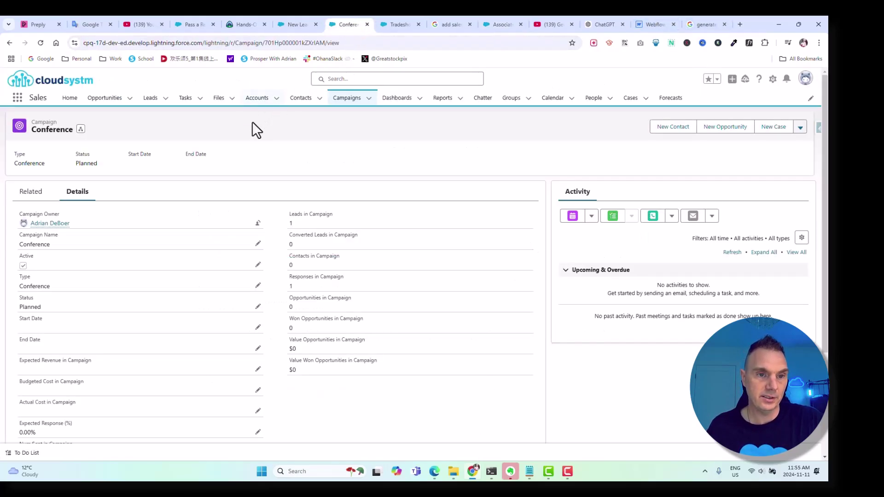
{"action": "left_click", "coordinate": [399, 25]}
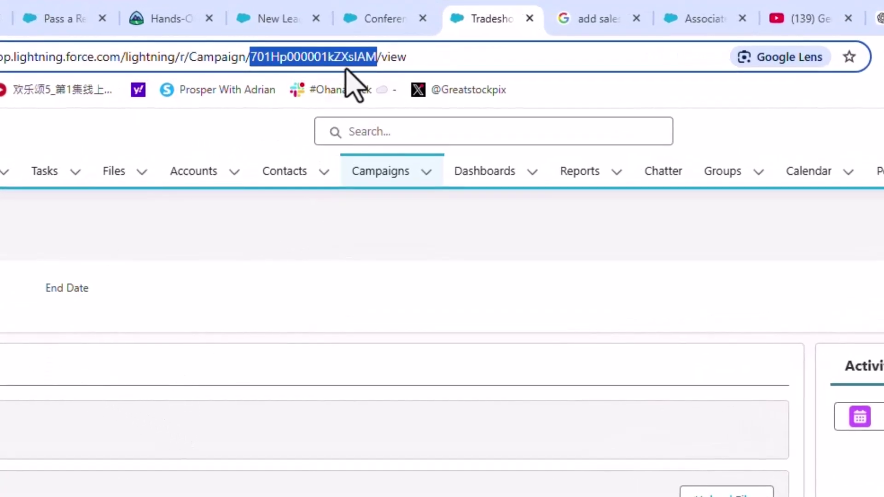
{"action": "right_click", "coordinate": [348, 62]}
{"action": "left_click", "coordinate": [391, 225]}
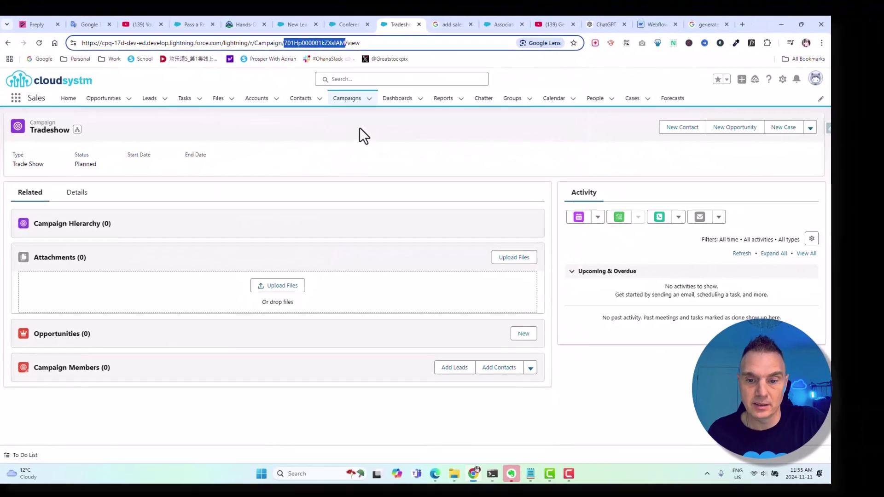
Replace the old Campaign_ID value with 701Hp000001kZXsIAM and save tradeshow_form.html
{"action": "mouse_move", "coordinate": [531, 474]}
{"action": "left_click", "coordinate": [544, 440]}
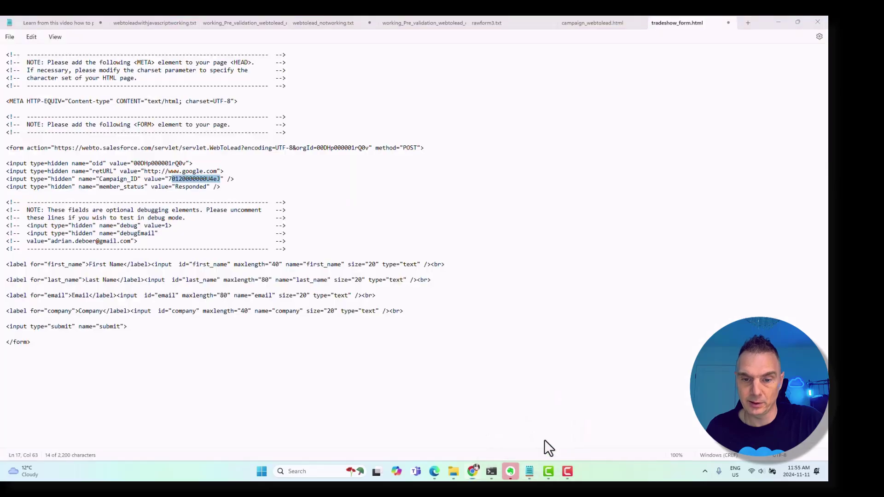
{"action": "left_click", "coordinate": [214, 179]}
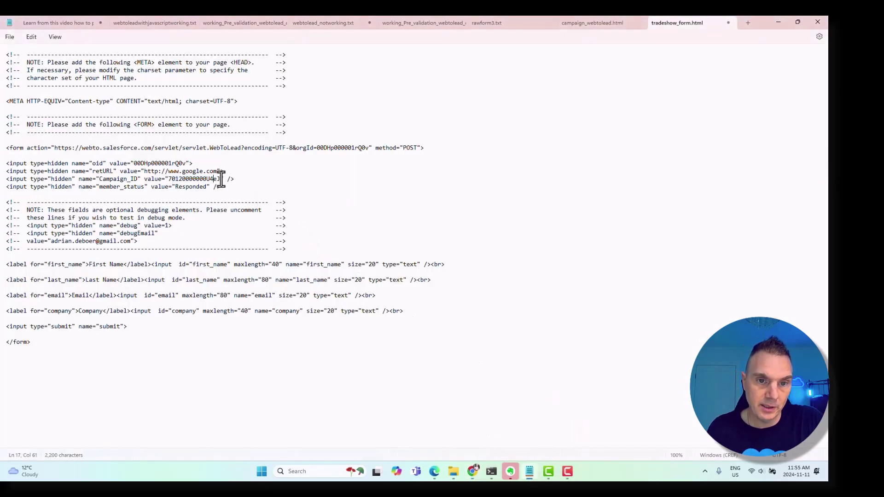
{"action": "left_click_drag", "start_coordinate": [221, 179], "coordinate": [185, 178]}
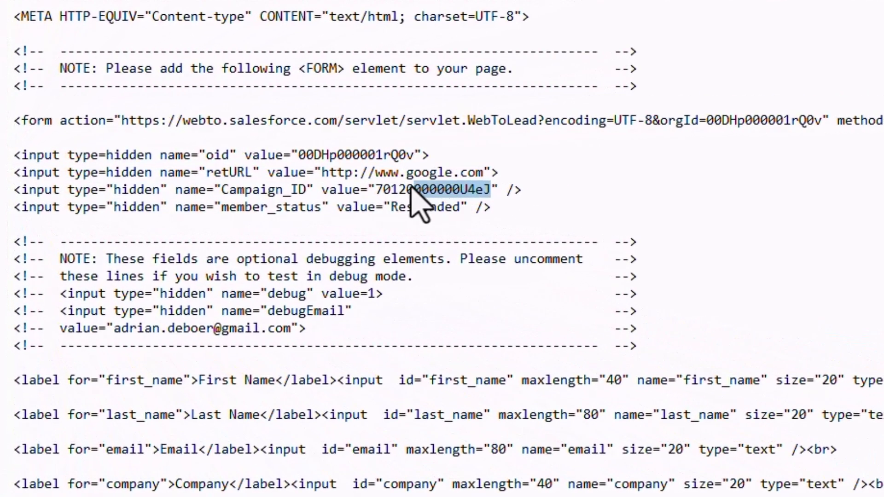
{"action": "left_click_drag", "start_coordinate": [412, 187], "coordinate": [375, 187]}
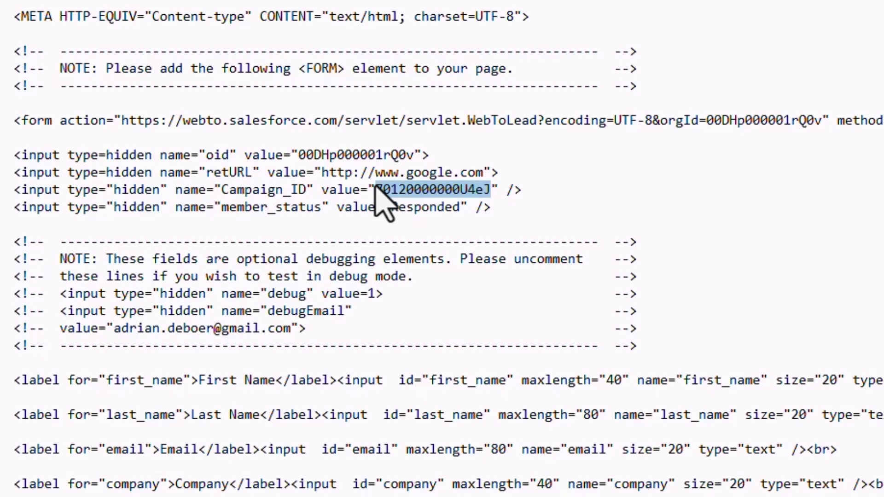
{"action": "key", "text": "ctrl+v"}
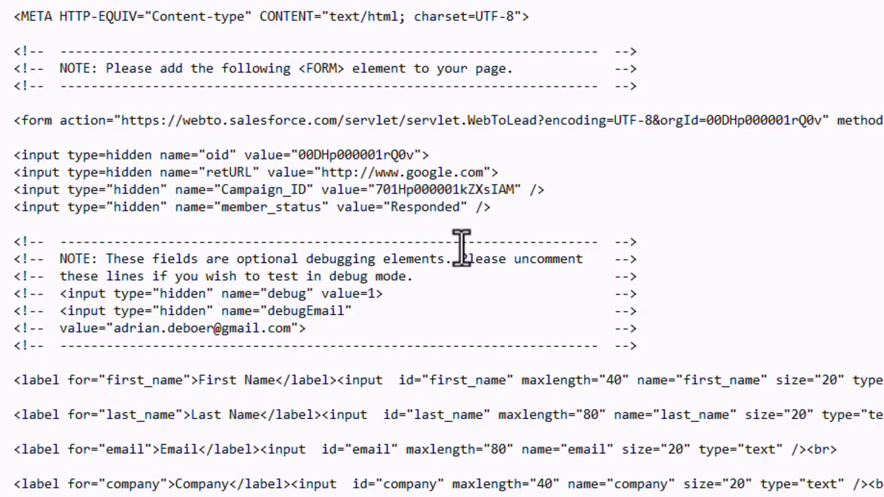
{"action": "left_click_drag", "start_coordinate": [499, 208], "coordinate": [2, 210]}
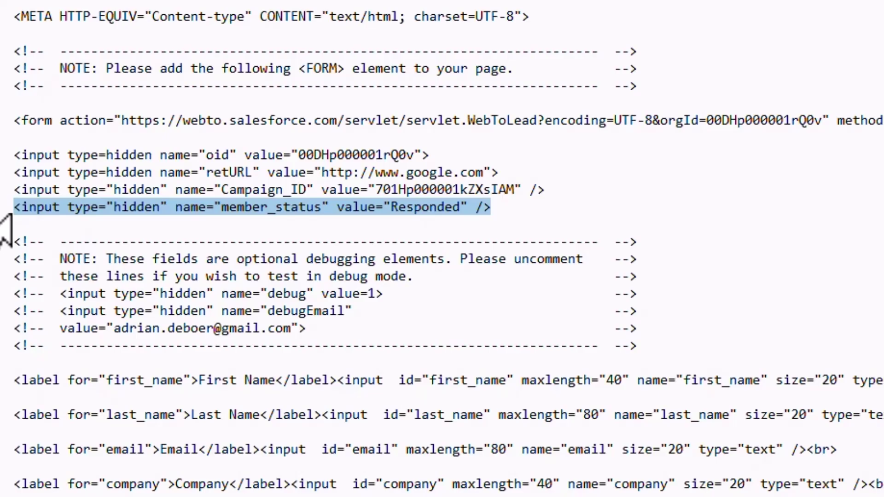
{"action": "left_click", "coordinate": [368, 191]}
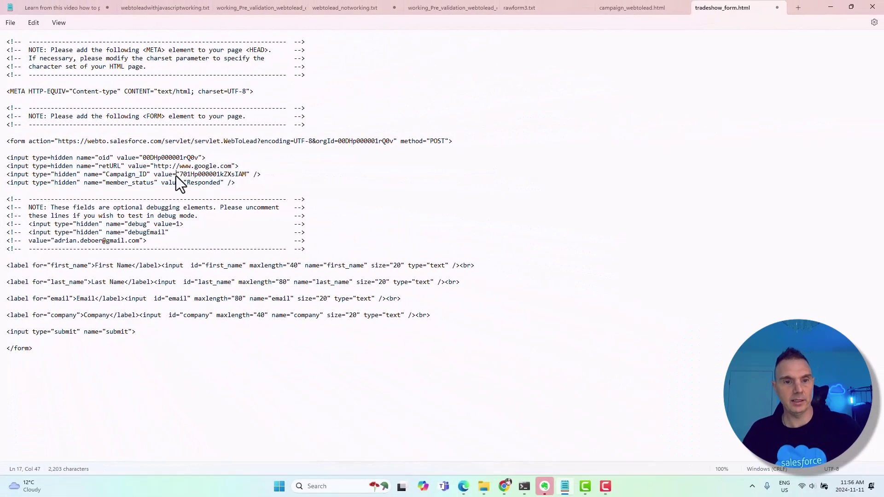
{"action": "key", "text": "ctrl+s"}
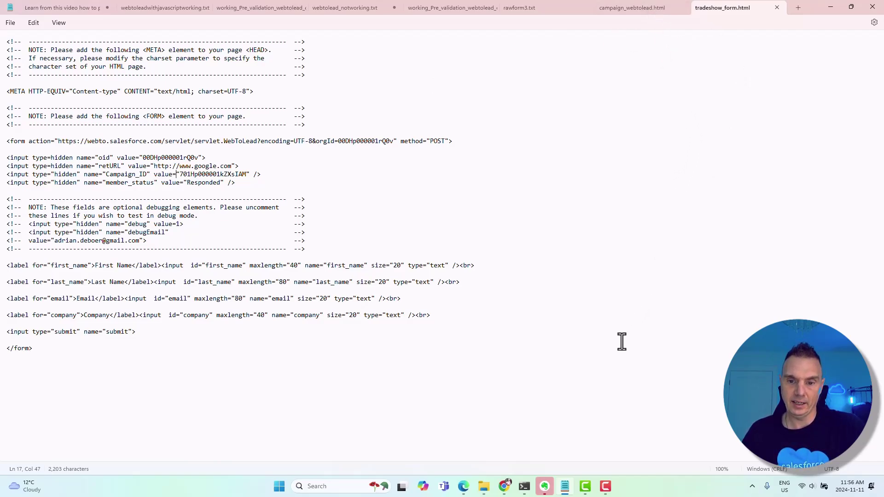
Reload the tradeshow form page in Edge so it picks up the new campaign ID
{"action": "left_click", "coordinate": [463, 490]}
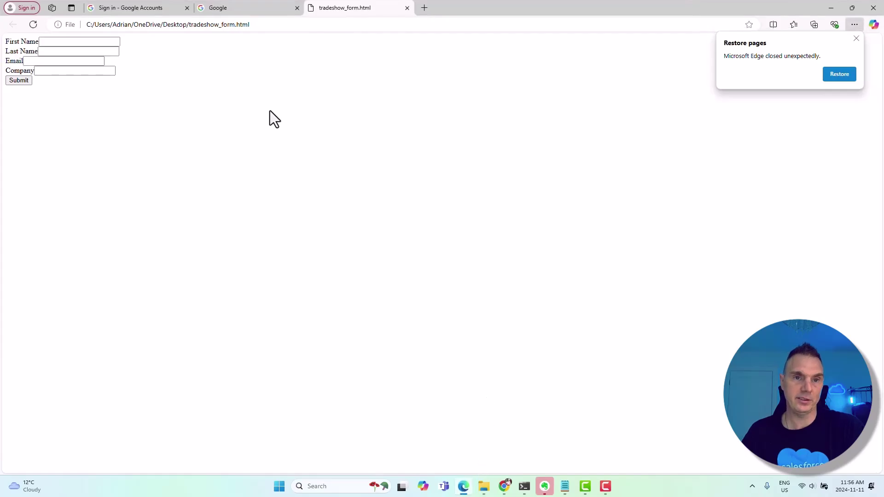
{"action": "left_click", "coordinate": [312, 26]}
{"action": "key", "text": "Return"}
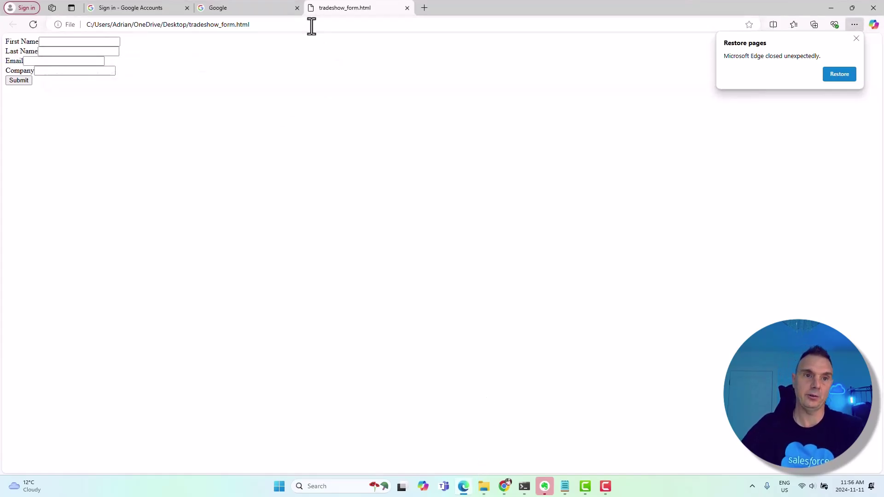
{"action": "left_click", "coordinate": [312, 26]}
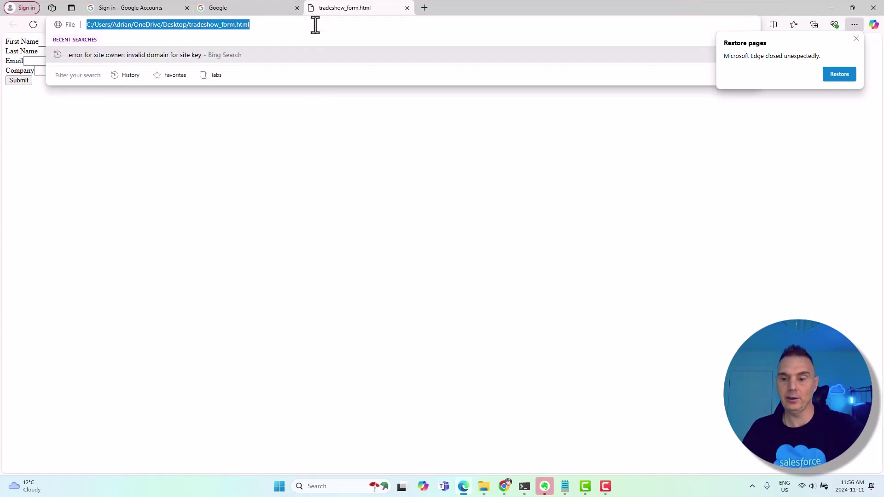
{"action": "key", "text": "Return"}
Submit a test lead with first and last name, an e-mail and company Tradeshow, then close Edge
{"action": "left_click", "coordinate": [62, 42]}
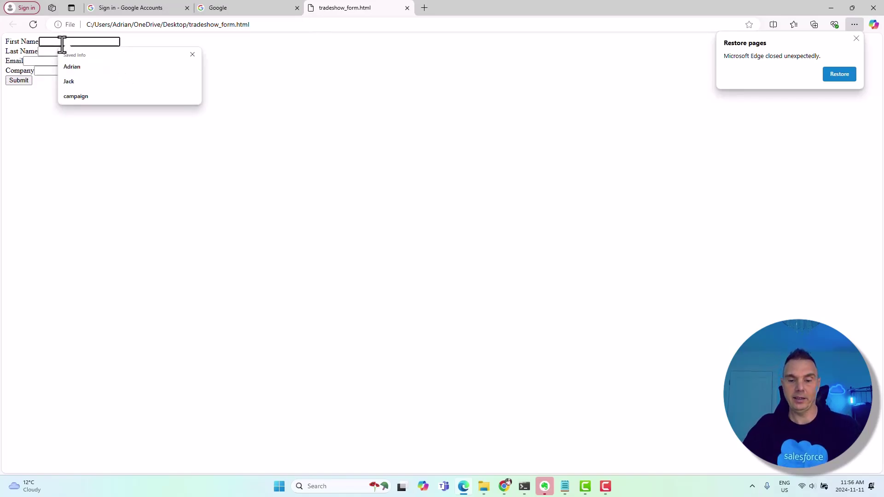
{"action": "type", "text": "Demo"}
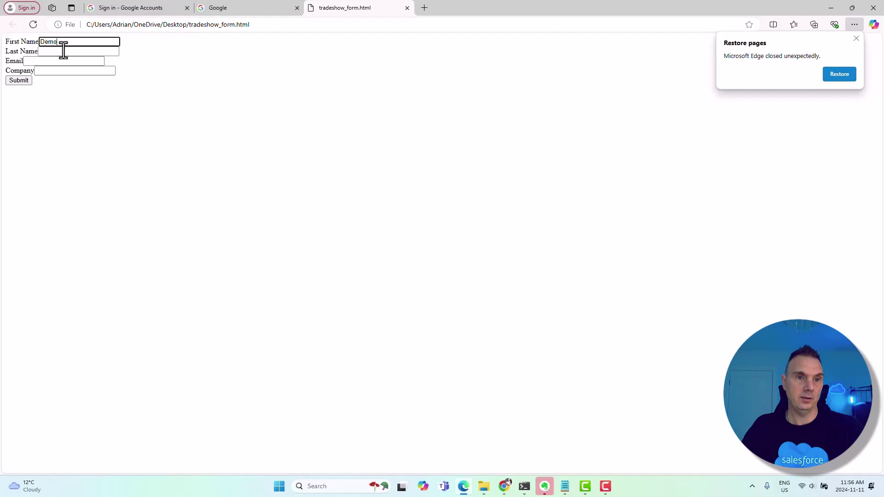
{"action": "left_click", "coordinate": [61, 52]}
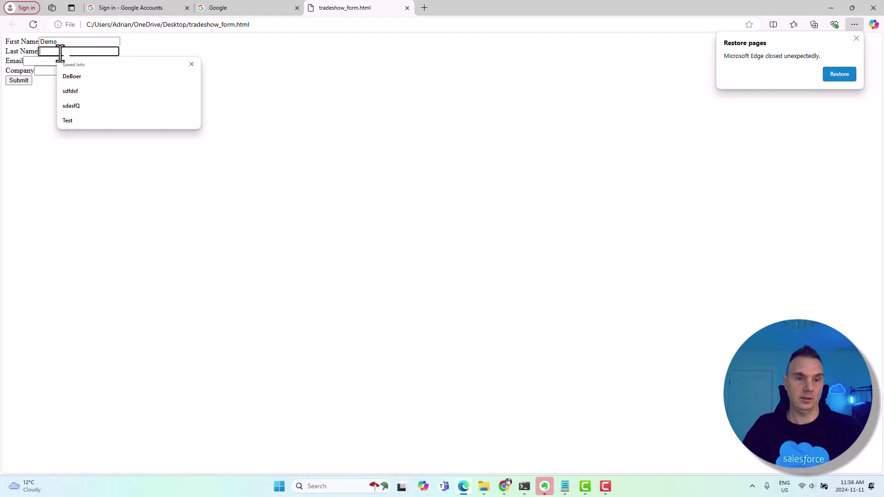
{"action": "type", "text": "Trad"}
{"action": "type", "text": "eshow"}
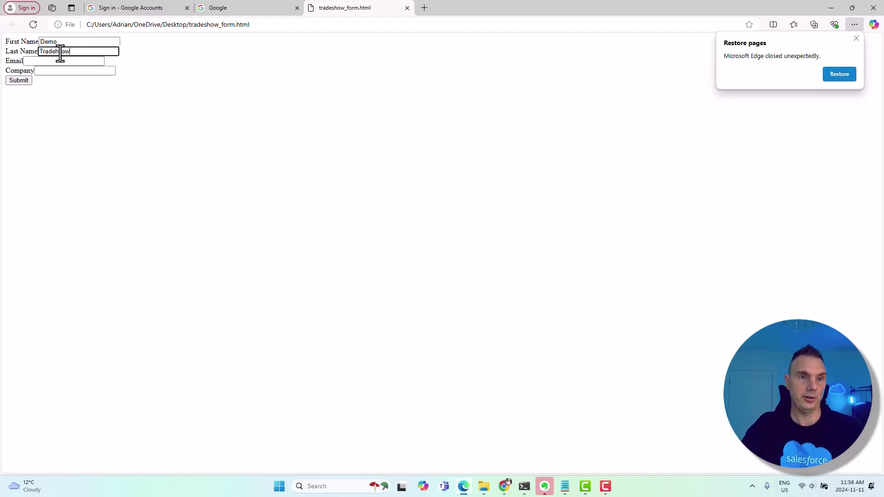
{"action": "left_click", "coordinate": [36, 61]}
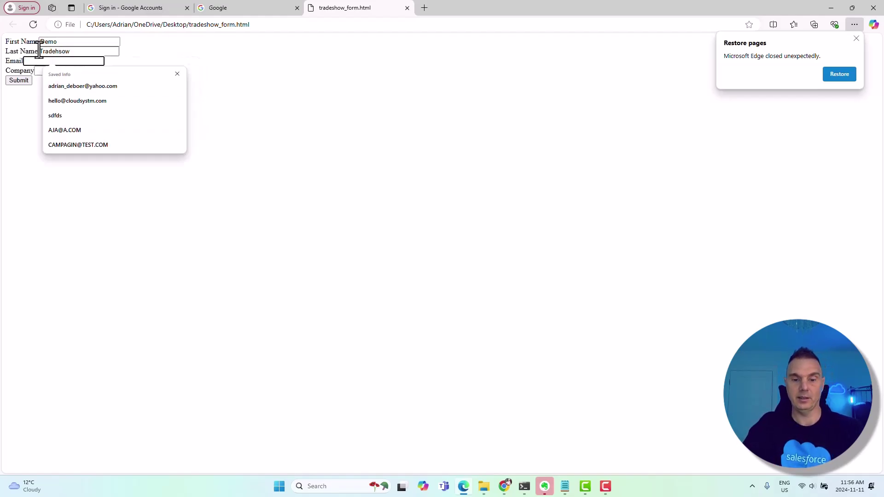
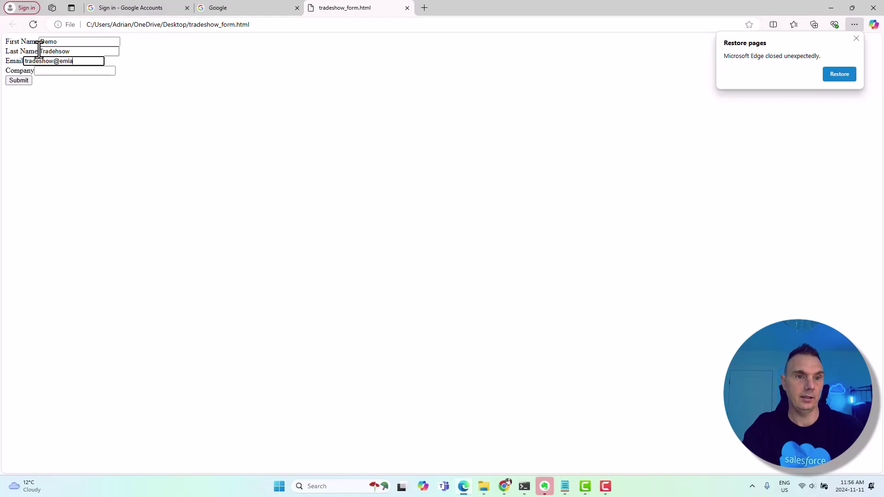
{"action": "key", "text": "Tab"}
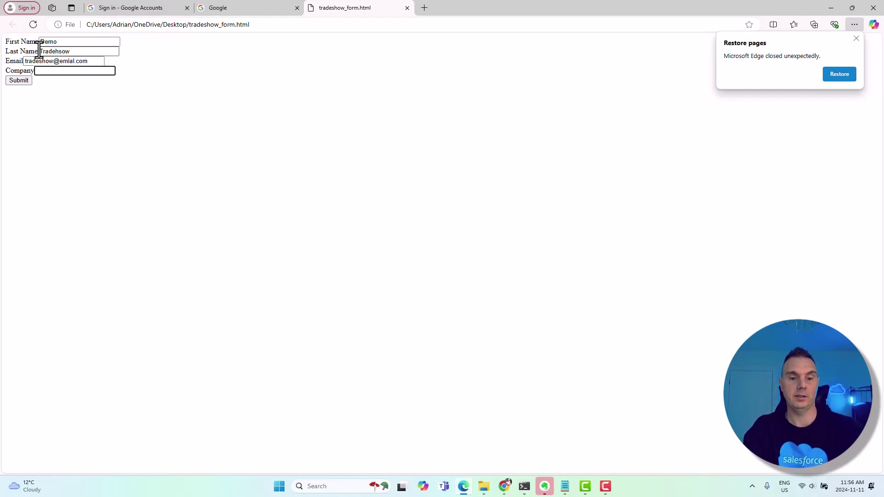
{"action": "type", "text": "Tradeshow Inc."}
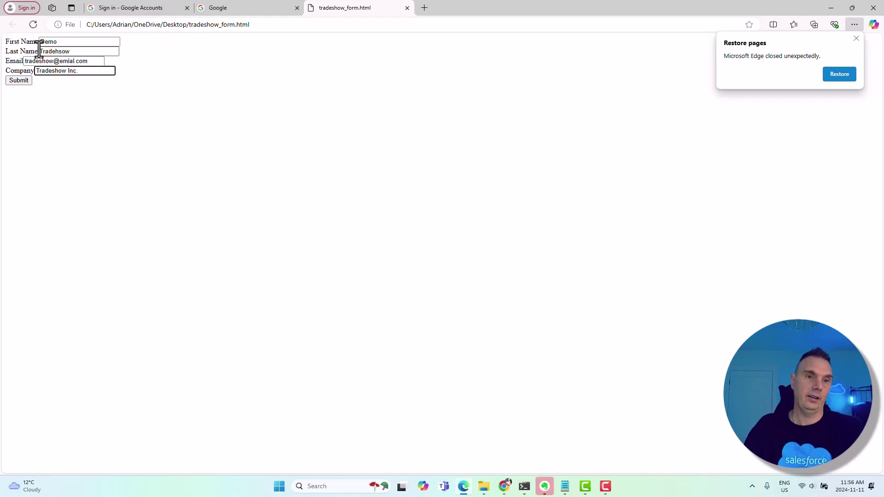
{"action": "left_click", "coordinate": [18, 79]}
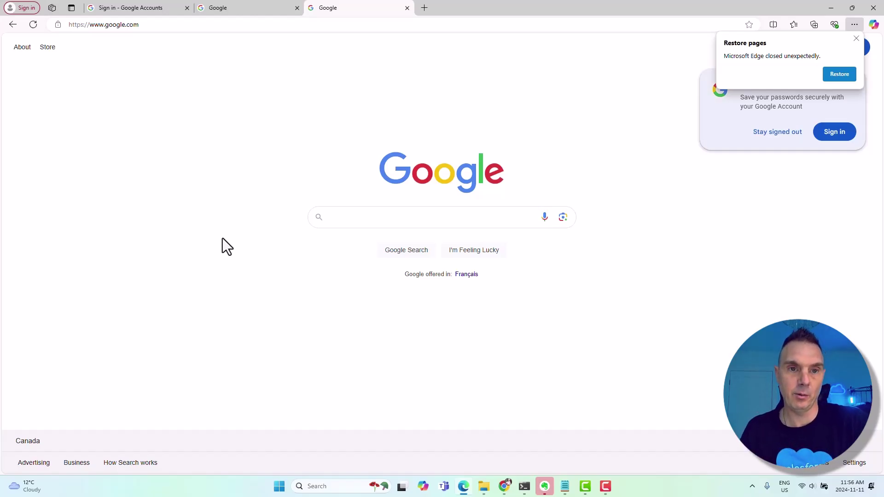
{"action": "left_click", "coordinate": [829, 9]}
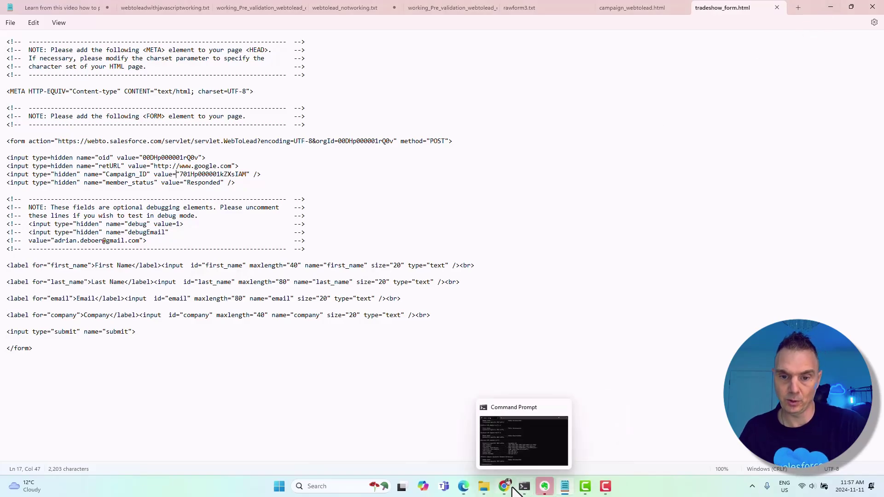
In Salesforce, open the new test lead from the Today's Leads list view
{"action": "left_click", "coordinate": [512, 460]}
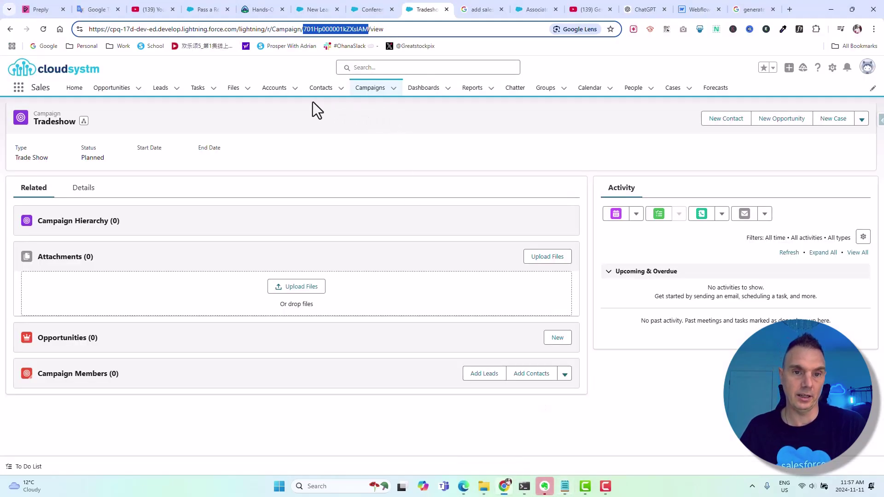
{"action": "left_click", "coordinate": [159, 90]}
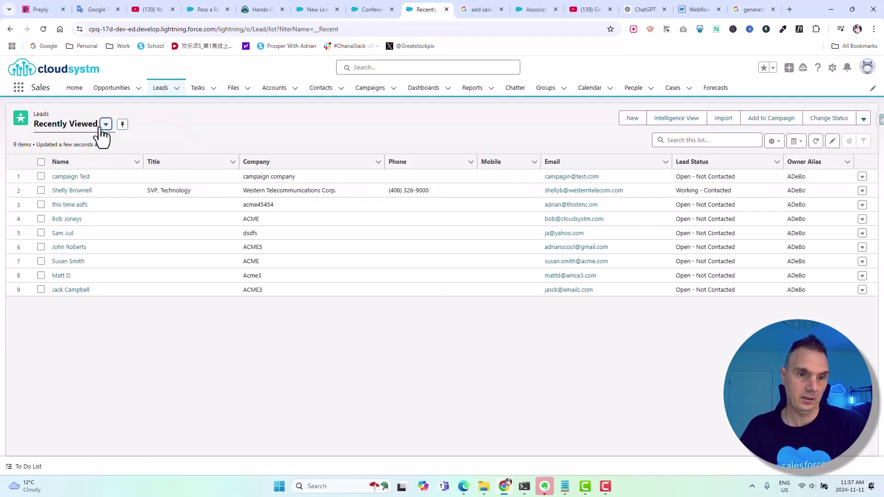
{"action": "left_click", "coordinate": [105, 124]}
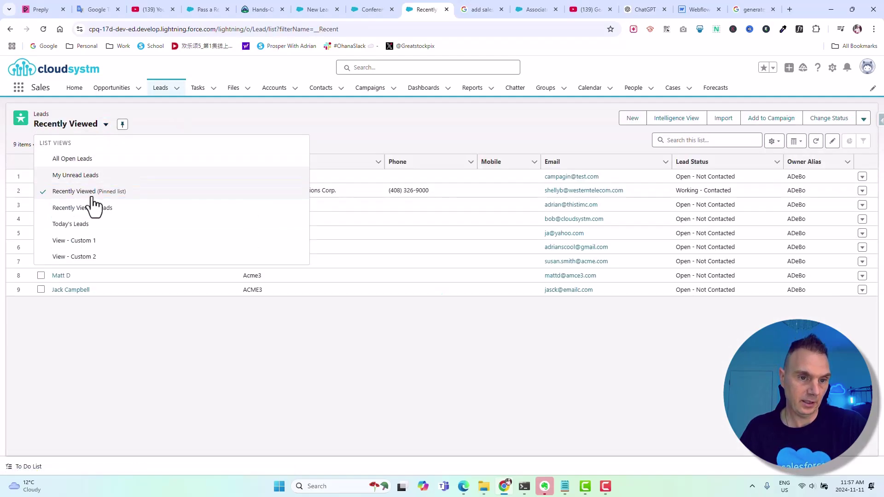
{"action": "left_click", "coordinate": [85, 224]}
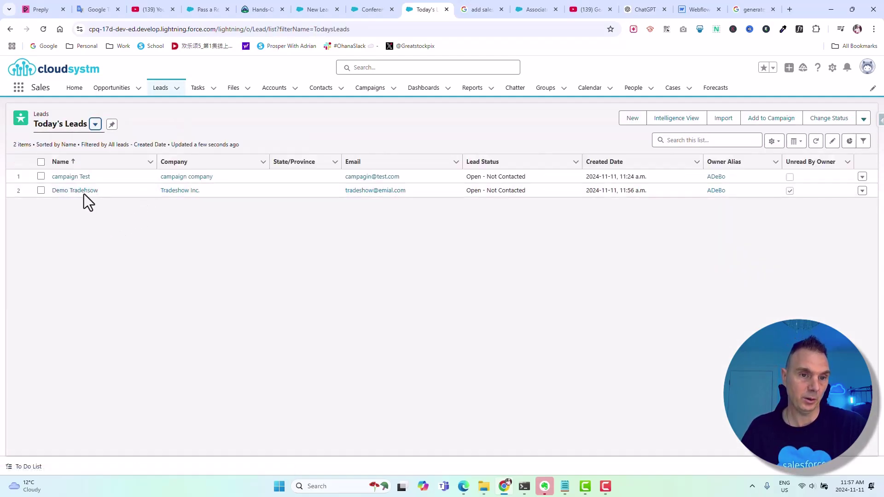
{"action": "left_click", "coordinate": [82, 192]}
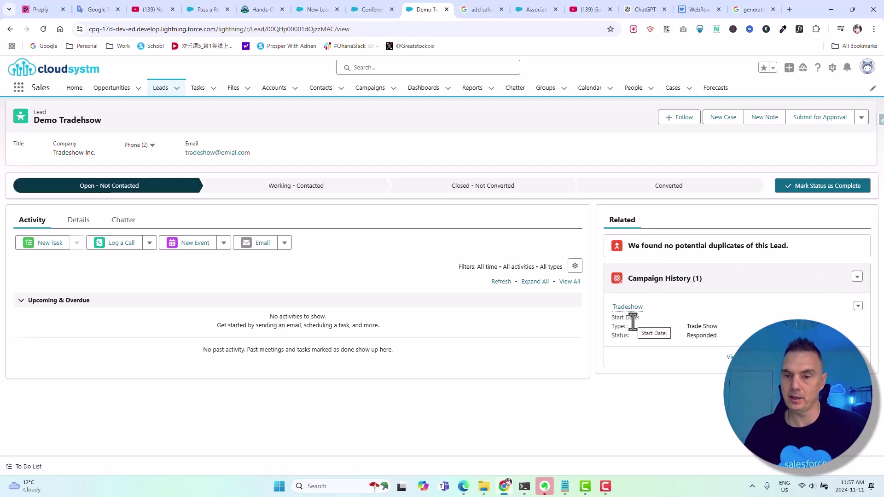
Check the lead's Responded campaign status and open the Tradeshow campaign record
{"action": "left_click_drag", "start_coordinate": [722, 336], "coordinate": [686, 335]}
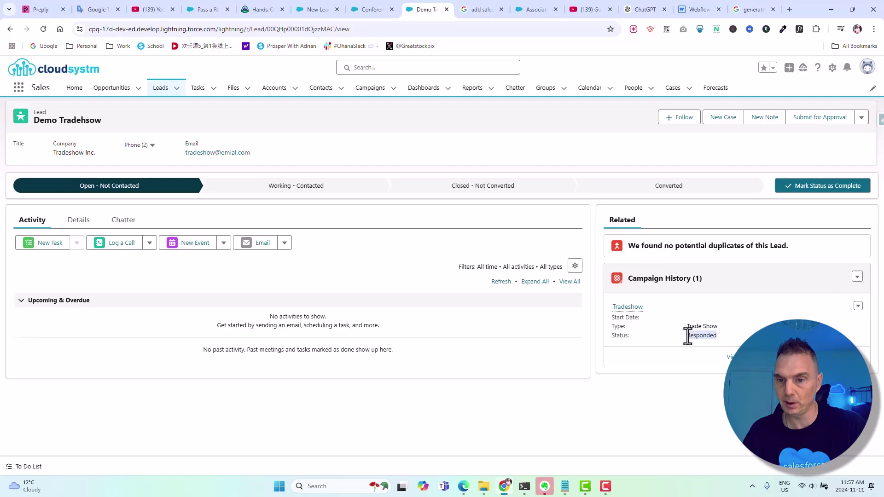
{"action": "left_click", "coordinate": [651, 410]}
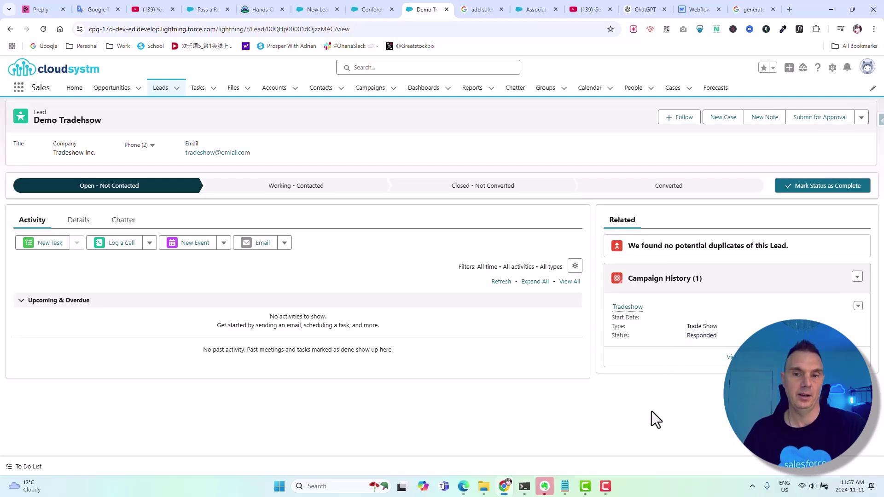
{"action": "left_click", "coordinate": [631, 307]}
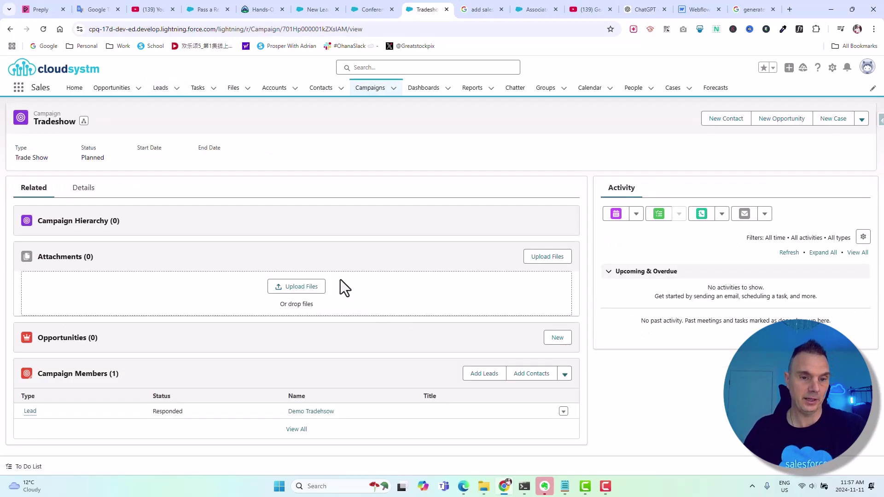